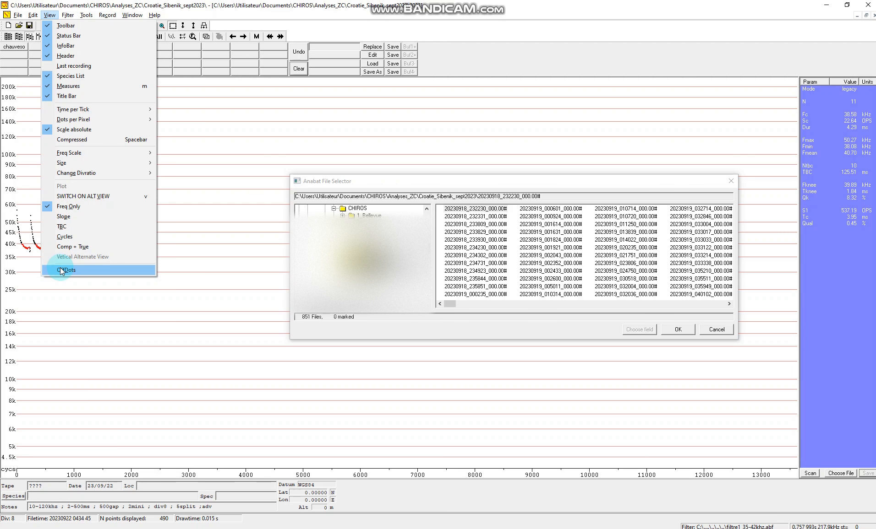
Turn on the display of off dots in the call plot so the points excluded by the filter are shown
{"action": "left_click", "coordinate": [61, 270]}
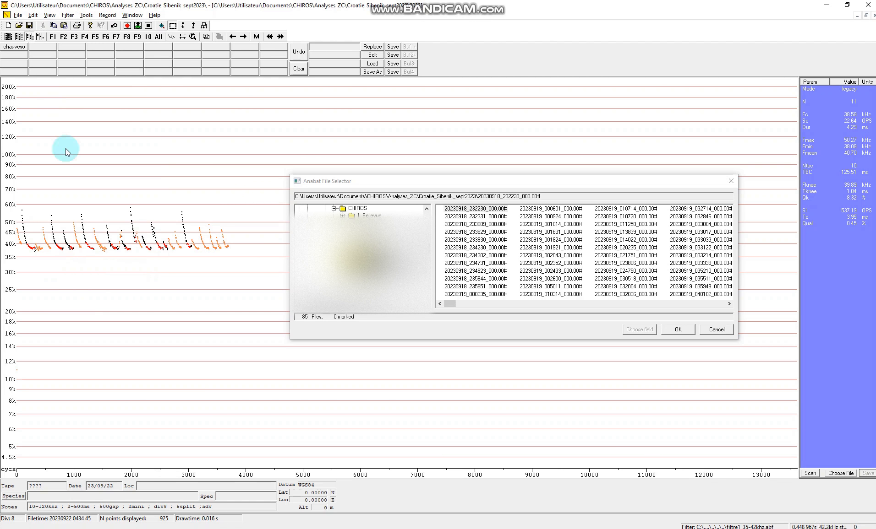
{"action": "left_click", "coordinate": [49, 15]}
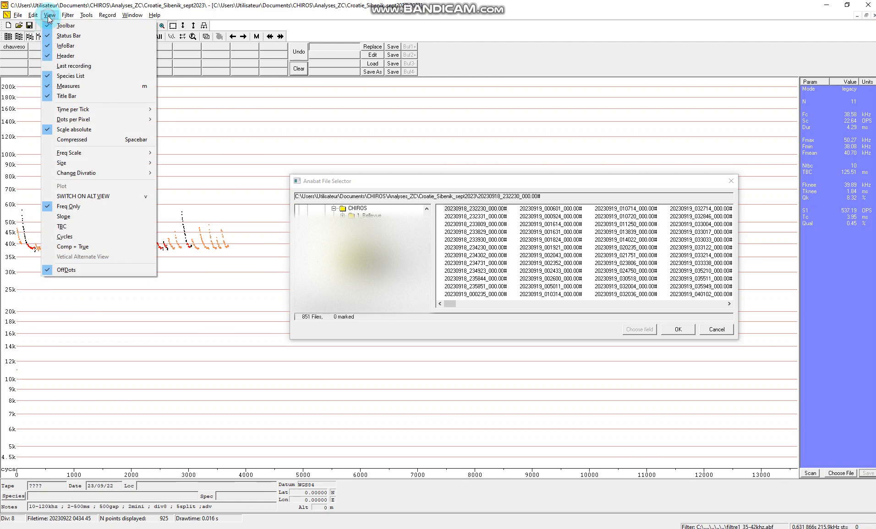
{"action": "left_click", "coordinate": [64, 287]}
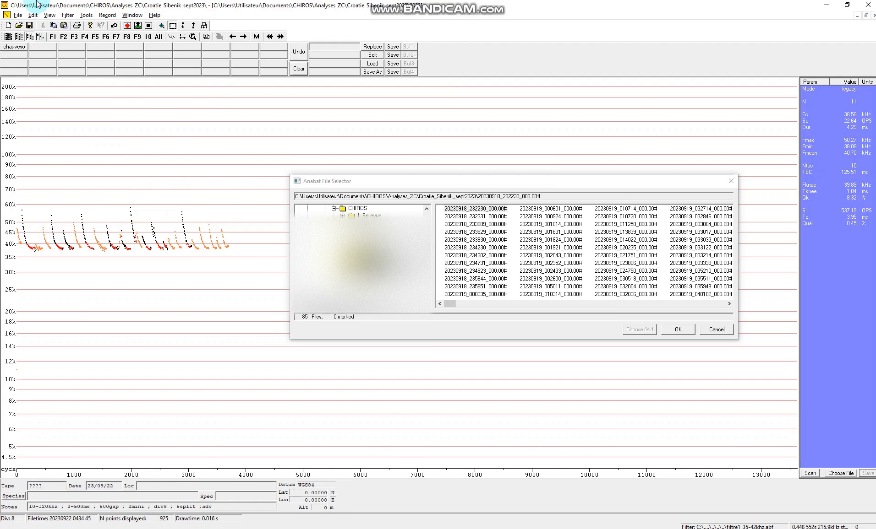
Change the plot colours in the display options to blue for the main dots and light green for Off Dots
{"action": "left_click", "coordinate": [86, 15]}
{"action": "left_click", "coordinate": [113, 125]}
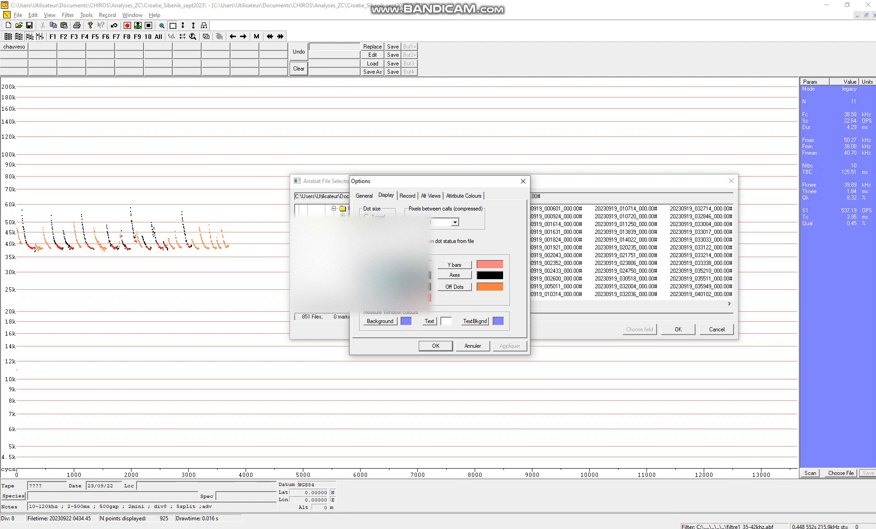
{"action": "left_click", "coordinate": [383, 276]}
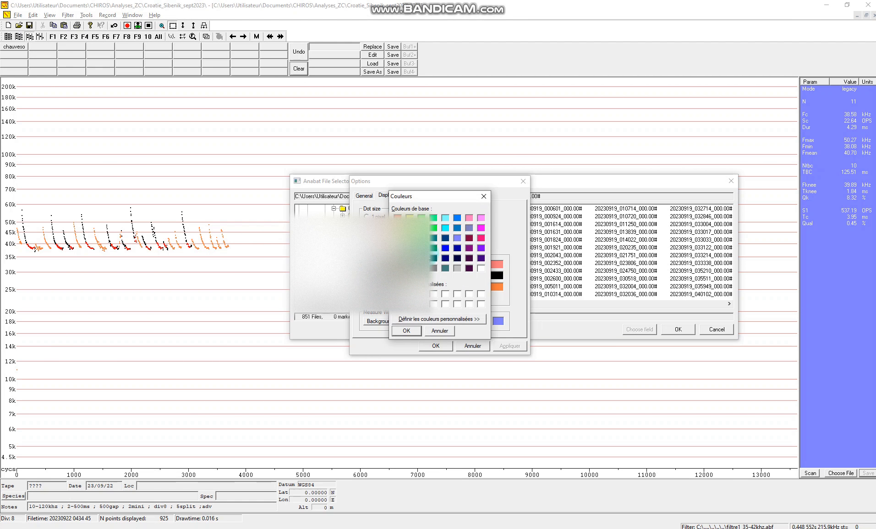
{"action": "left_click", "coordinate": [405, 332]}
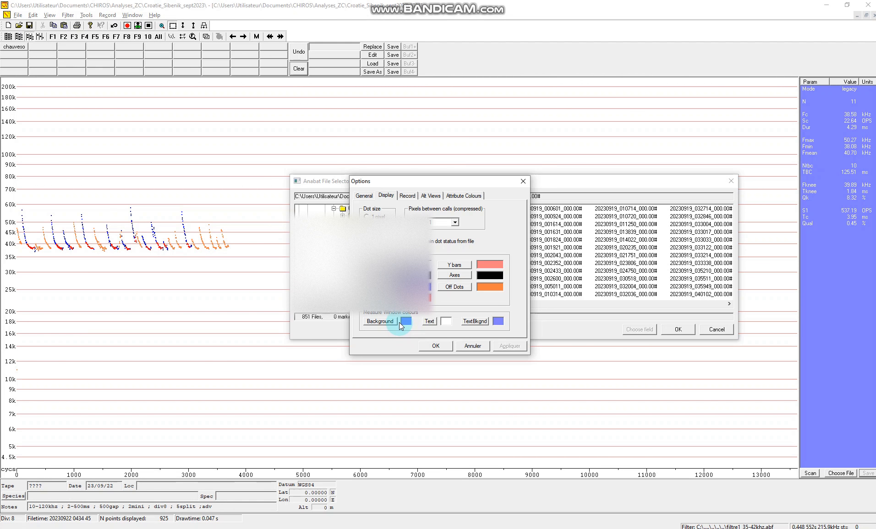
{"action": "left_click", "coordinate": [463, 292]}
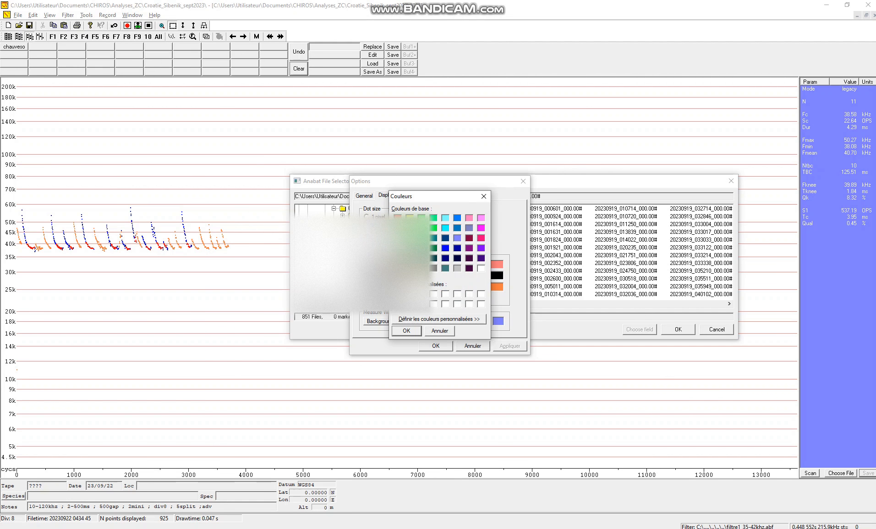
{"action": "left_click", "coordinate": [402, 330]}
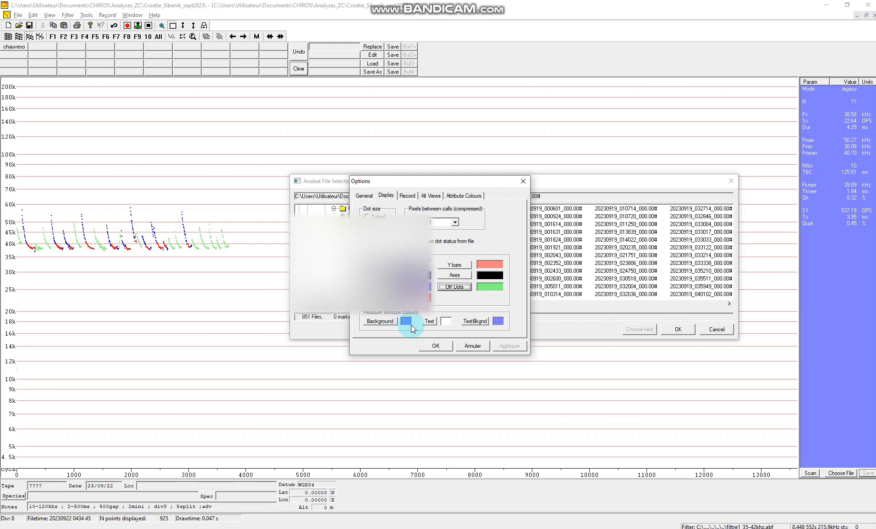
{"action": "left_click", "coordinate": [435, 346]}
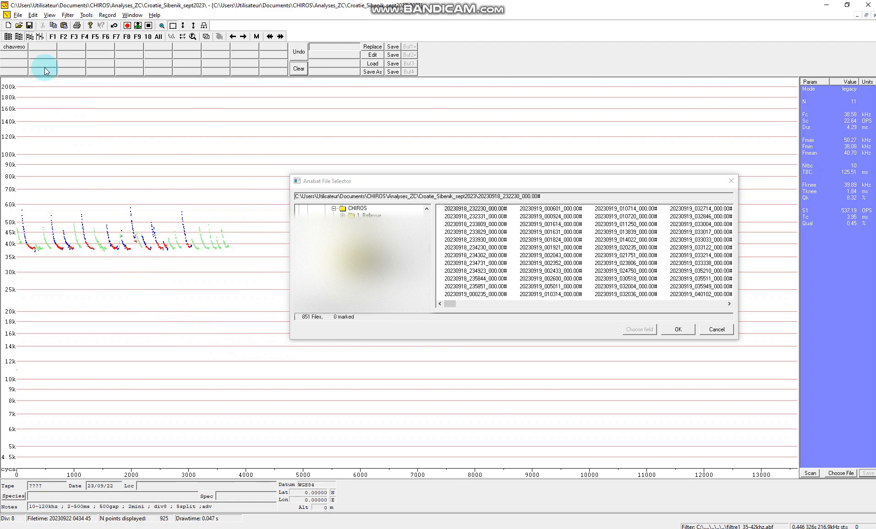
Enable the S1 slope criterion with a 0–600 OPS range in the filtre1_35-42khz filter and apply it
{"action": "left_click", "coordinate": [75, 19]}
{"action": "left_click", "coordinate": [78, 86]}
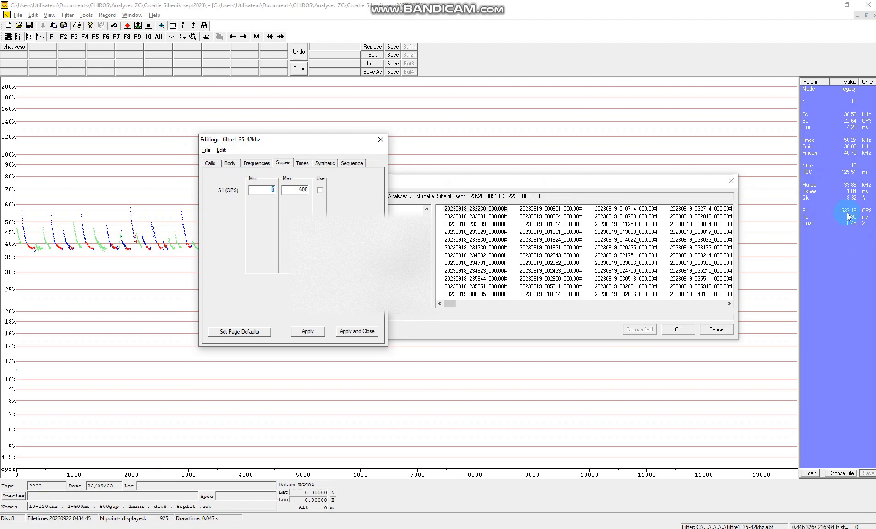
{"action": "left_click", "coordinate": [274, 191]}
{"action": "left_click", "coordinate": [320, 190]}
{"action": "left_click", "coordinate": [320, 191]}
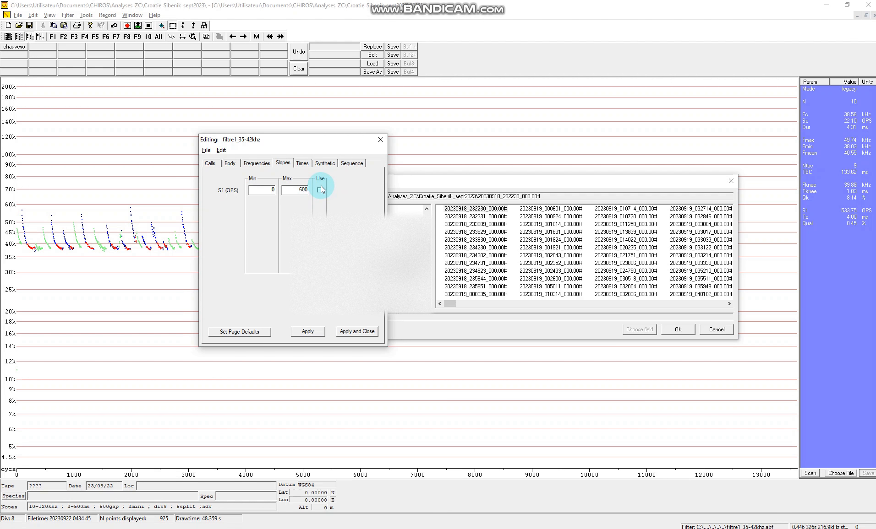
{"action": "left_click", "coordinate": [319, 190]}
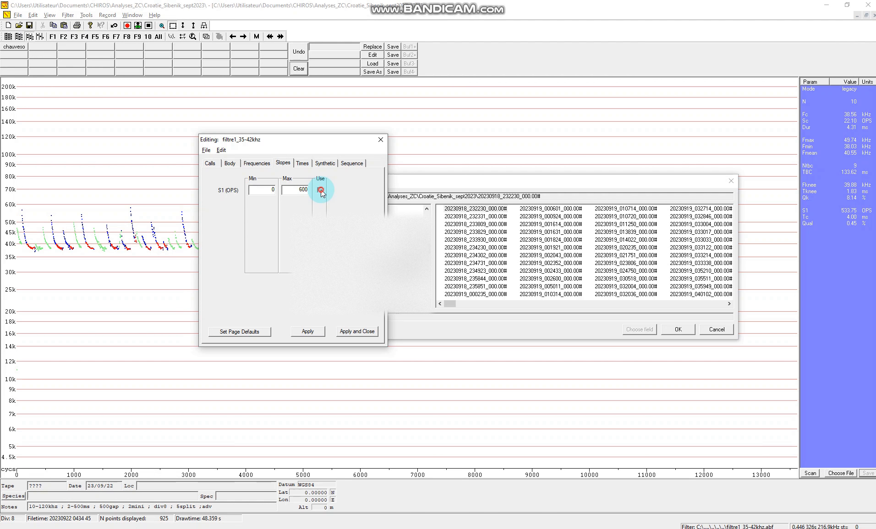
{"action": "left_click", "coordinate": [350, 333]}
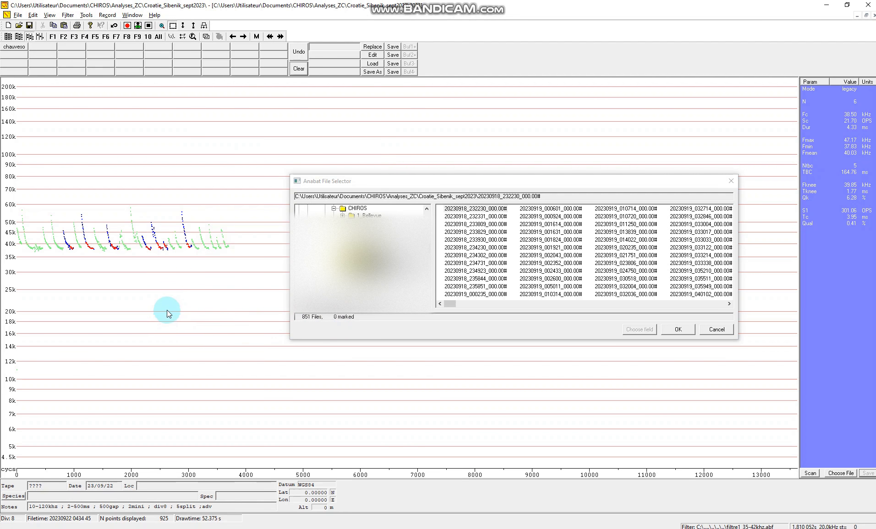
Browse through the recordings to examine which calls the slope-limited filter keeps or excludes
{"action": "scroll", "coordinate": [168, 307], "scroll_direction": "down", "scroll_amount": 12}
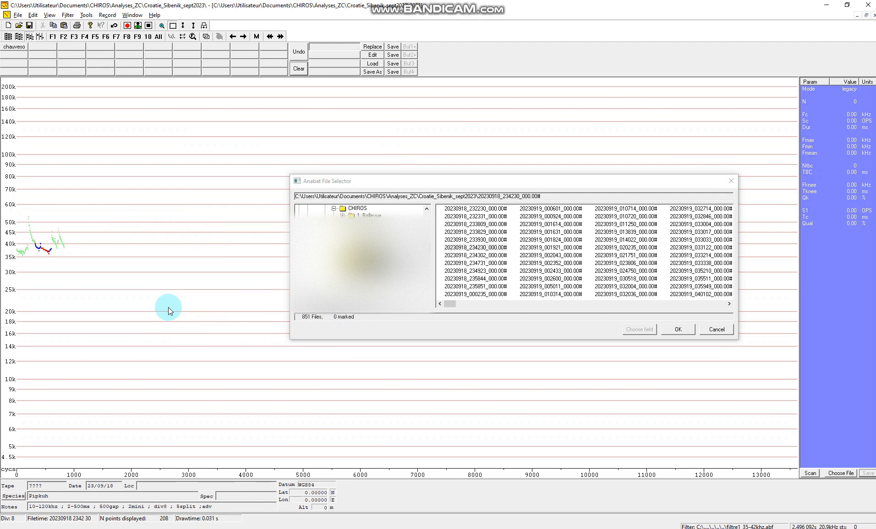
{"action": "scroll", "coordinate": [168, 307], "scroll_direction": "down", "scroll_amount": 9}
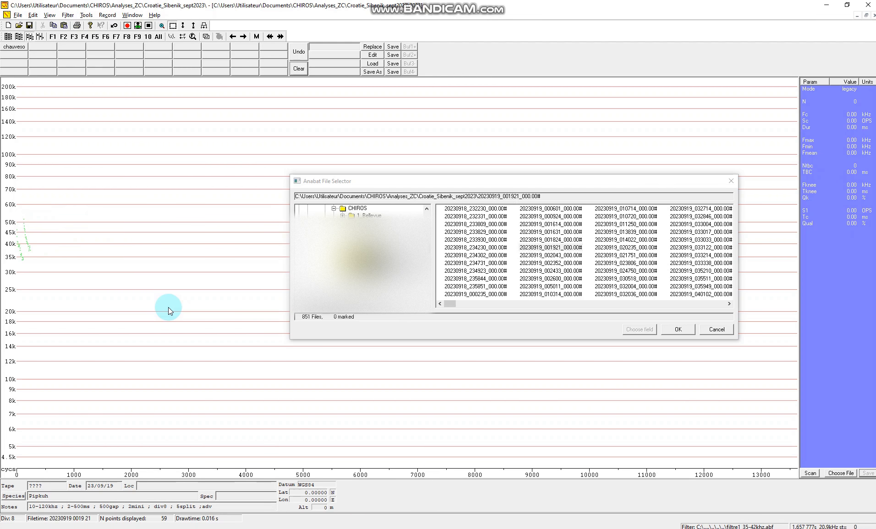
{"action": "scroll", "coordinate": [168, 308], "scroll_direction": "down", "scroll_amount": 20}
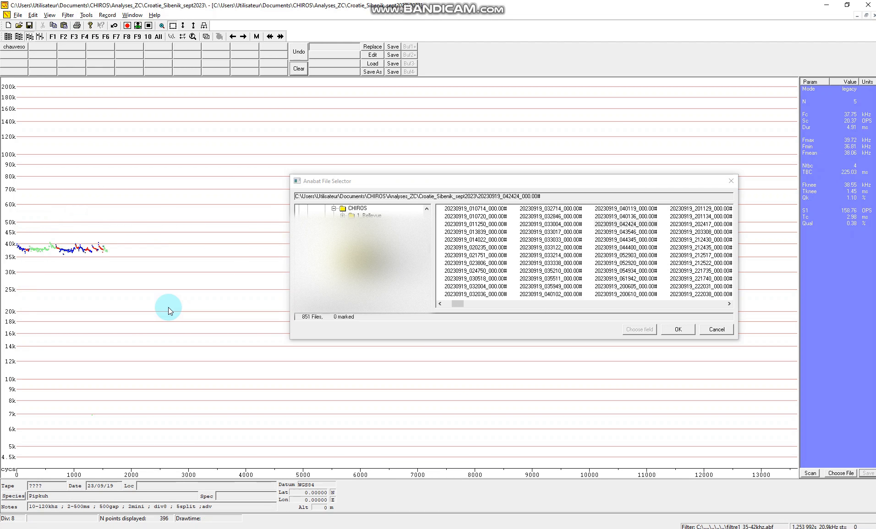
{"action": "scroll", "coordinate": [168, 308], "scroll_direction": "down", "scroll_amount": 12}
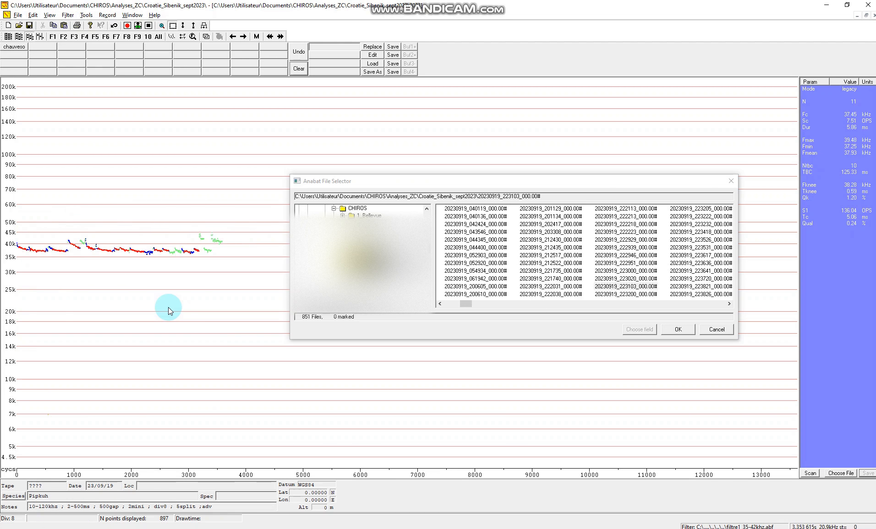
{"action": "scroll", "coordinate": [168, 307], "scroll_direction": "down", "scroll_amount": 5}
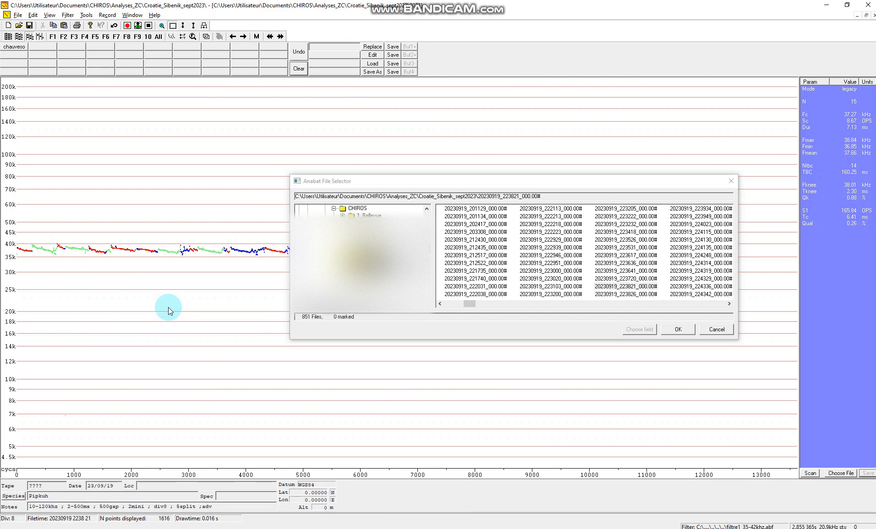
{"action": "scroll", "coordinate": [168, 308], "scroll_direction": "down", "scroll_amount": 9}
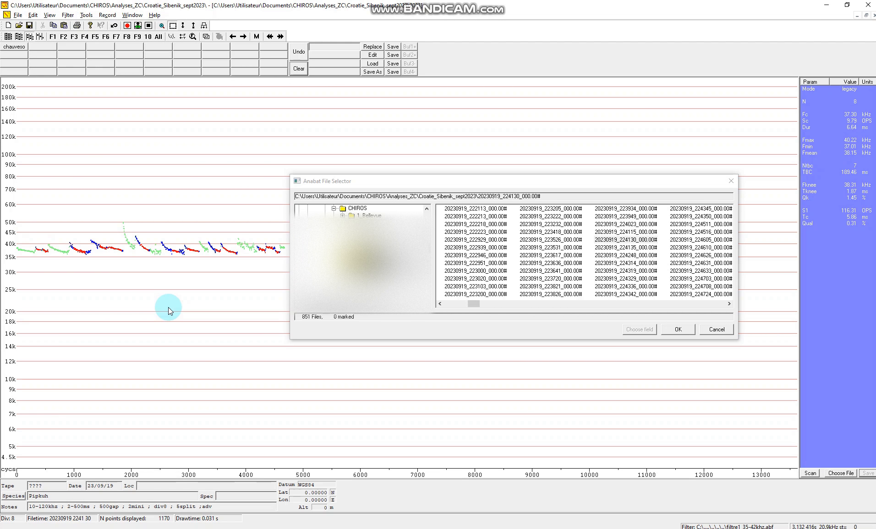
{"action": "scroll", "coordinate": [168, 308], "scroll_direction": "down", "scroll_amount": 2}
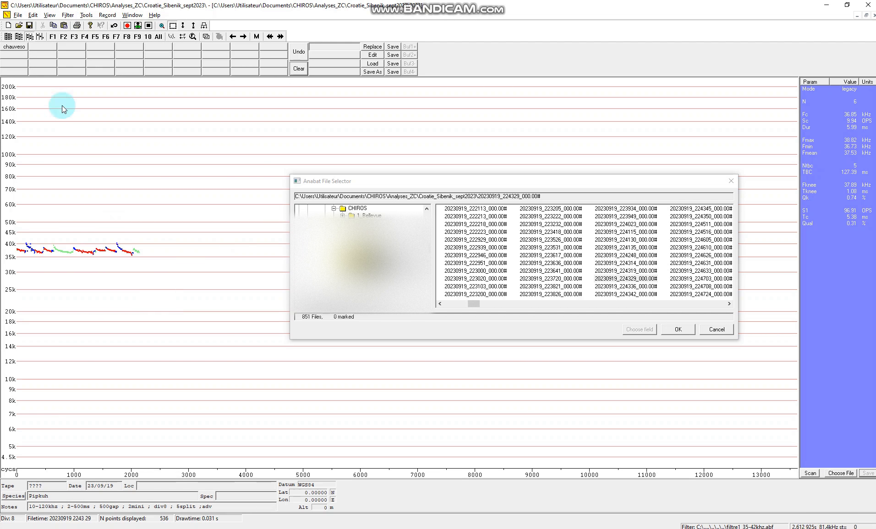
Mark all recordings in the folder that pass the current filter
{"action": "left_click", "coordinate": [18, 14]}
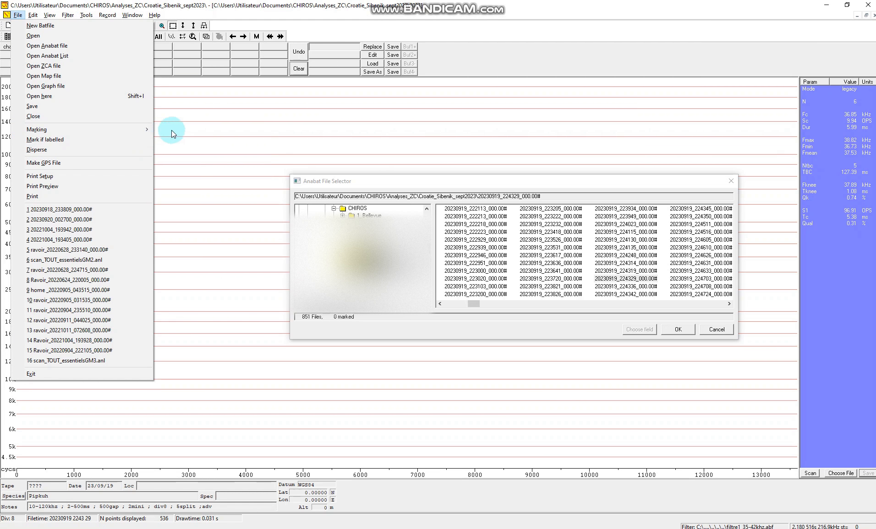
{"action": "mouse_move", "coordinate": [156, 128]}
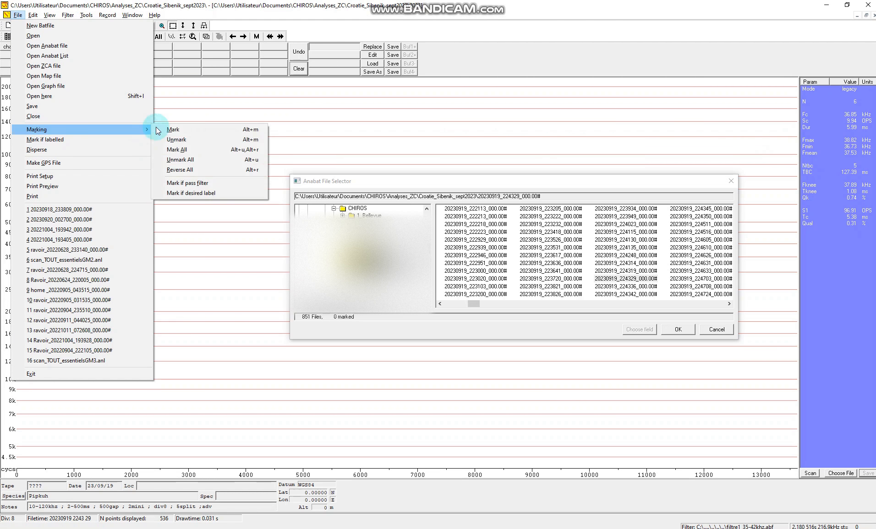
{"action": "left_click", "coordinate": [195, 183]}
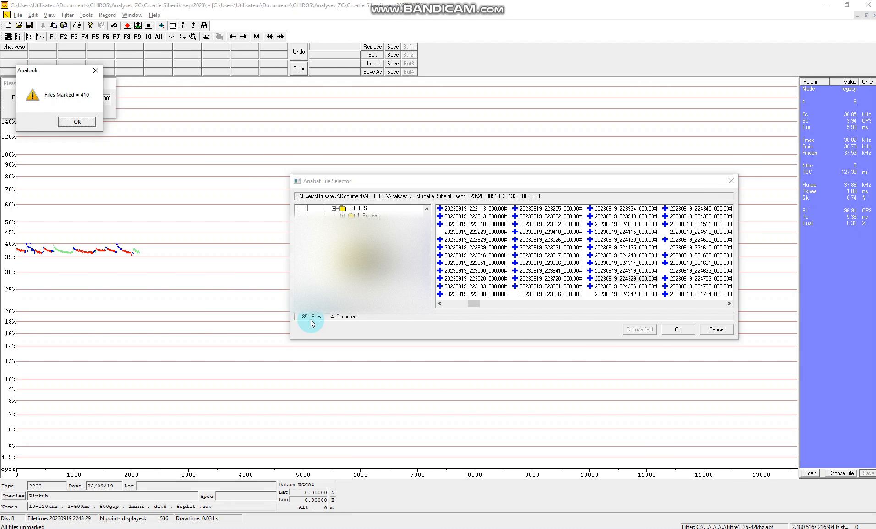
{"action": "left_click", "coordinate": [76, 122]}
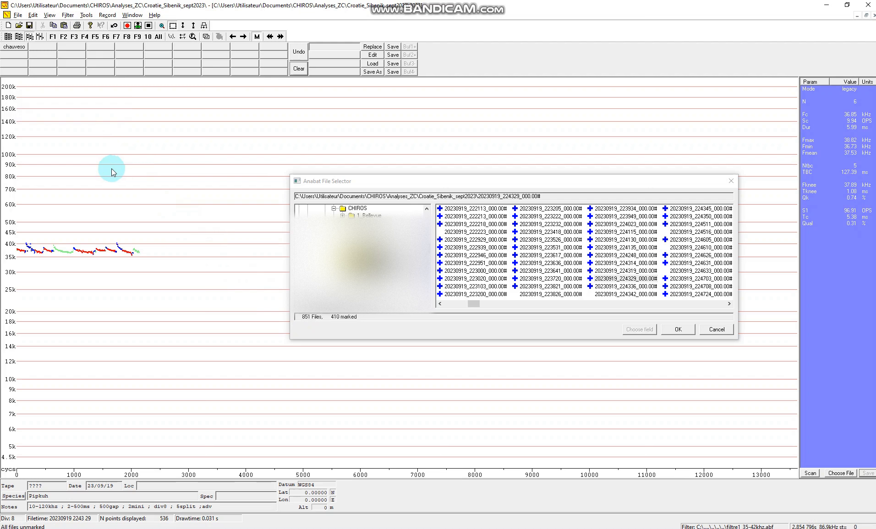
Step through the recordings from 20230919_222113_000.00# onward, comparing the marked files' calls and species labels with the filter
{"action": "left_click", "coordinate": [448, 209]}
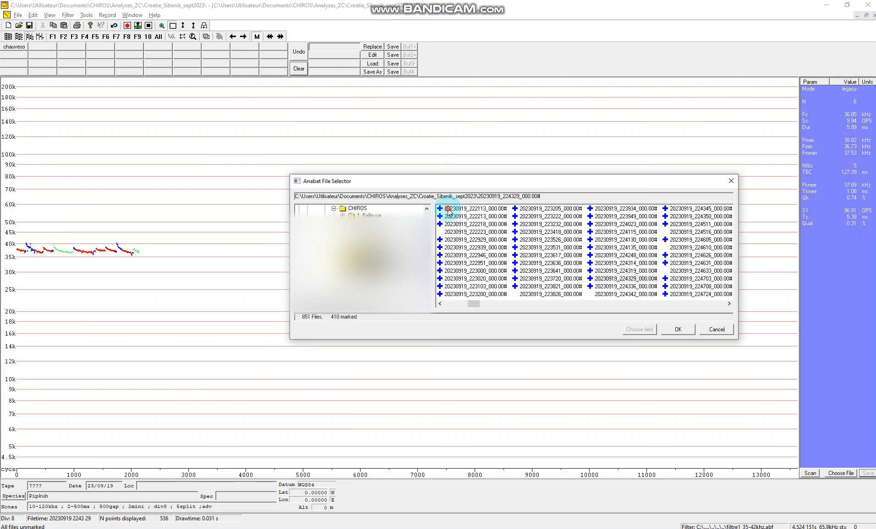
{"action": "left_click", "coordinate": [170, 255]}
{"action": "key", "text": "space"}
{"action": "key", "text": "space"}
{"action": "key", "text": "space"}
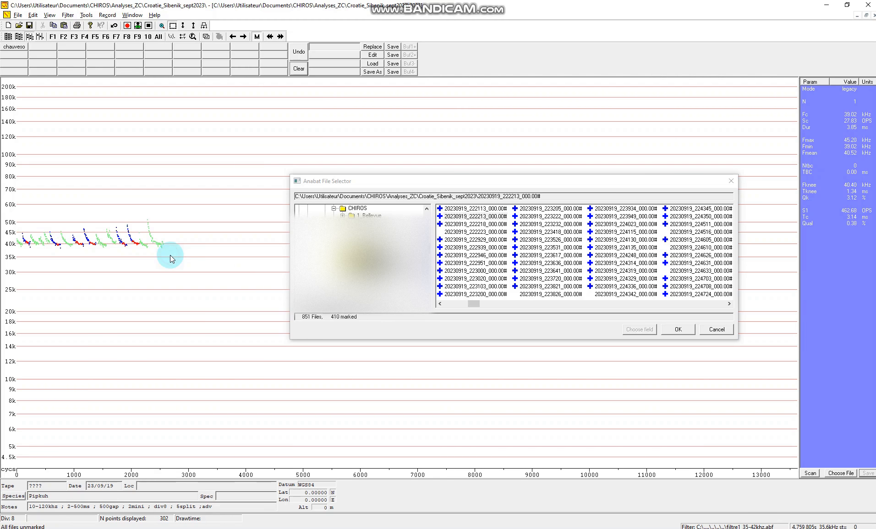
{"action": "key", "text": "space"}
{"action": "key", "text": "space"}
{"action": "key", "text": "space"}
{"action": "key", "text": "space"}
{"action": "key", "text": "space"}
{"action": "key", "text": "space"}
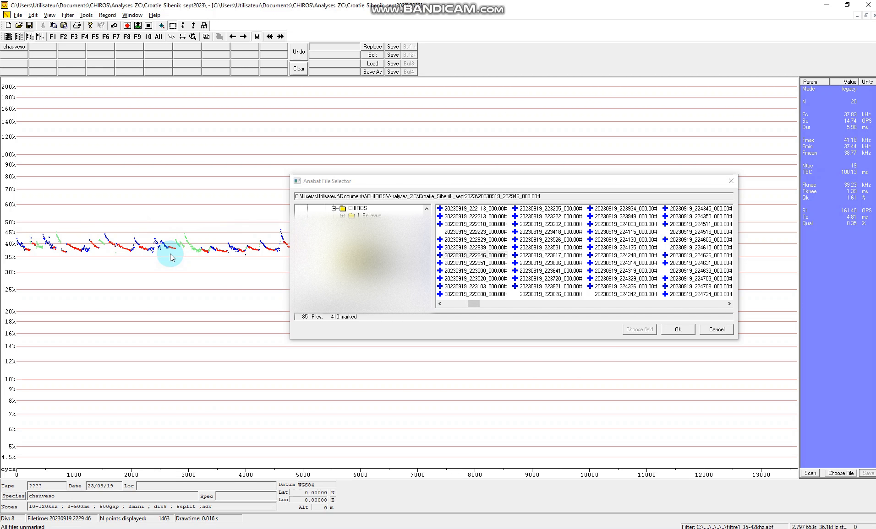
{"action": "key", "text": "space"}
{"action": "key", "text": "space"}
{"action": "key", "text": "space"}
{"action": "key", "text": "space"}
{"action": "key", "text": "space"}
{"action": "key", "text": "space"}
{"action": "key", "text": "space"}
{"action": "key", "text": "space"}
{"action": "key", "text": "space"}
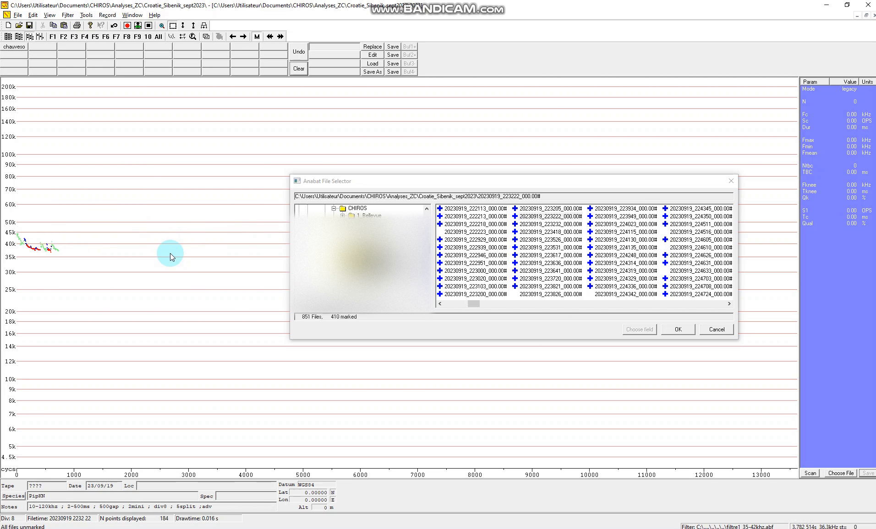
{"action": "key", "text": "space"}
{"action": "key", "text": "space"}
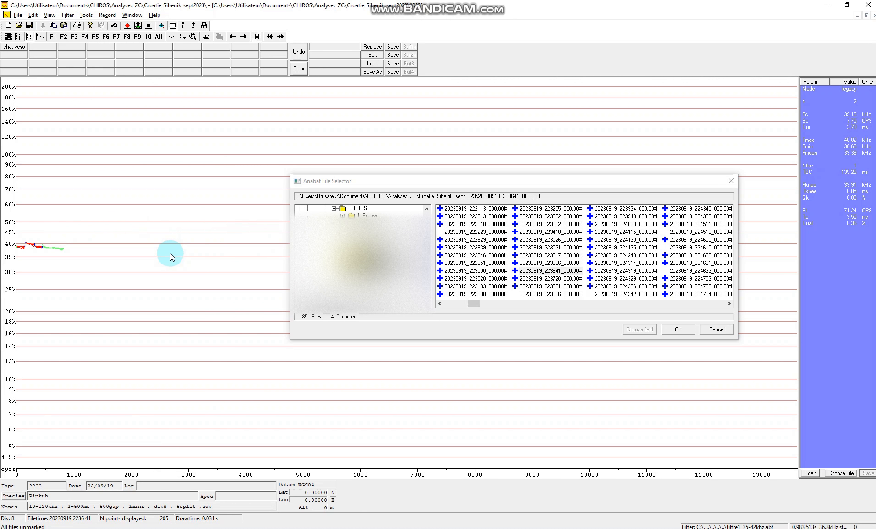
{"action": "key", "text": "space"}
{"action": "key", "text": "space"}
{"action": "key", "text": "space"}
{"action": "key", "text": "space"}
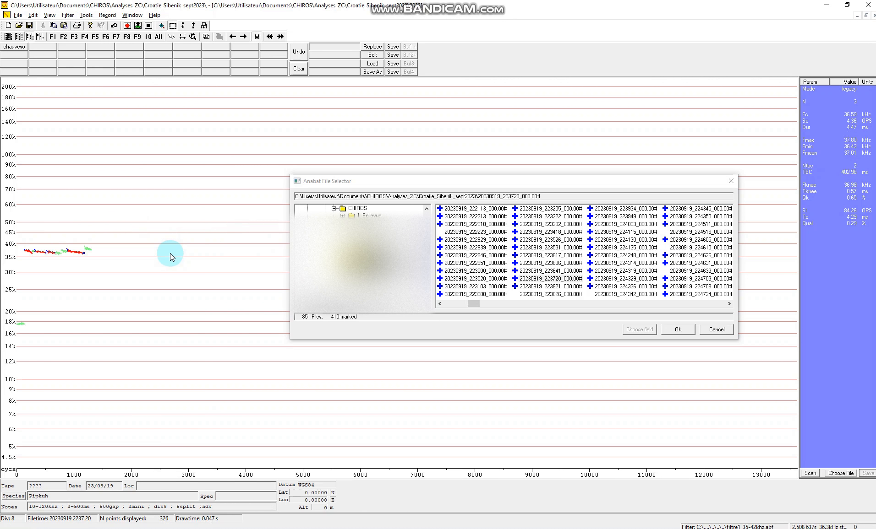
{"action": "key", "text": "space"}
{"action": "key", "text": "space"}
{"action": "key", "text": "space"}
{"action": "key", "text": "space"}
{"action": "key", "text": "space"}
{"action": "key", "text": "space"}
{"action": "key", "text": "space"}
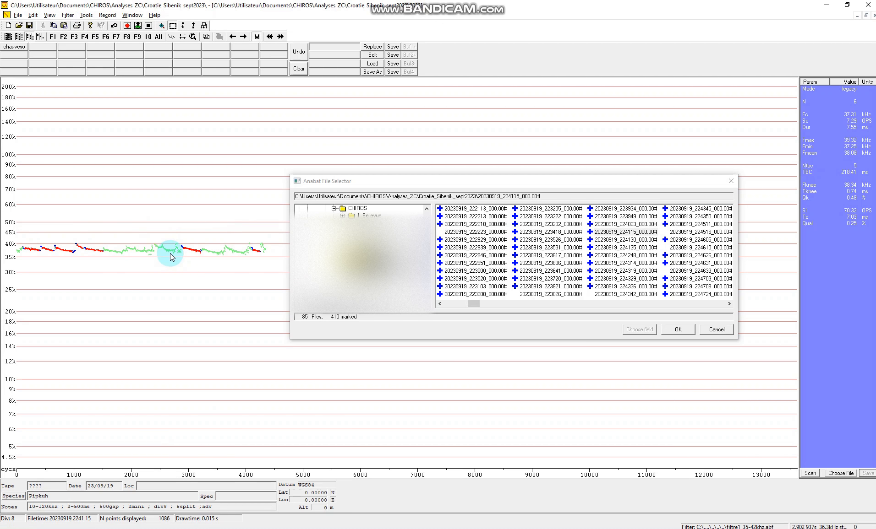
{"action": "key", "text": "space"}
{"action": "key", "text": "space"}
{"action": "key", "text": "space"}
{"action": "key", "text": "space"}
{"action": "key", "text": "space"}
{"action": "key", "text": "space"}
{"action": "key", "text": "space"}
{"action": "key", "text": "space"}
{"action": "key", "text": "space"}
{"action": "key", "text": "space"}
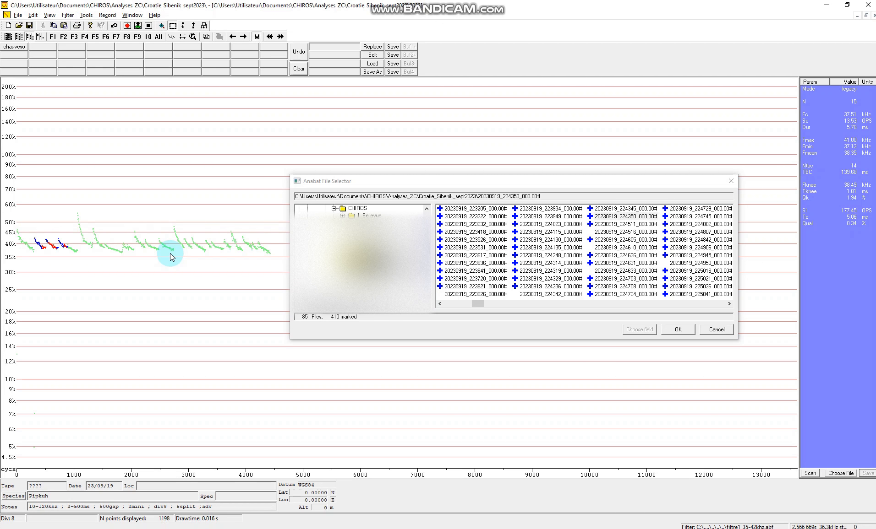
{"action": "key", "text": "space"}
{"action": "key", "text": "space"}
{"action": "key", "text": "space"}
{"action": "key", "text": "space"}
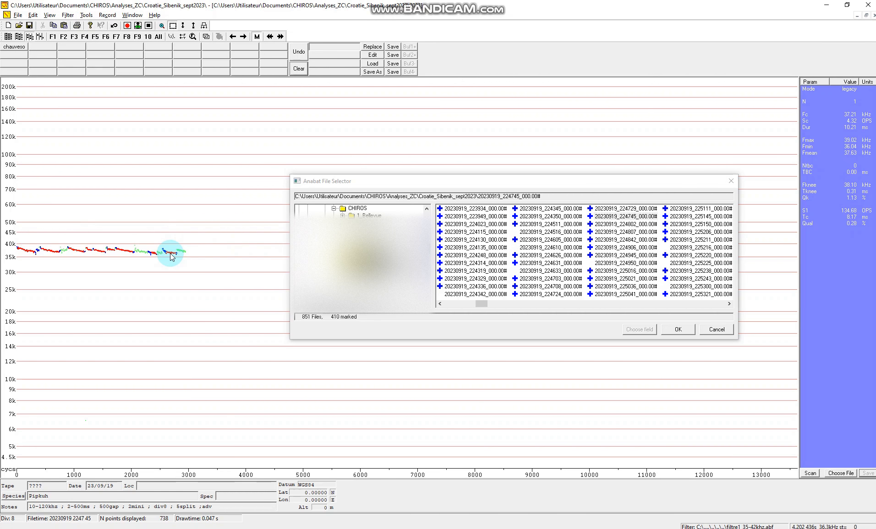
{"action": "key", "text": "space"}
{"action": "key", "text": "space"}
{"action": "key", "text": "space"}
{"action": "key", "text": "space"}
{"action": "key", "text": "space"}
{"action": "key", "text": "space"}
{"action": "key", "text": "space"}
{"action": "key", "text": "space"}
{"action": "key", "text": "space"}
{"action": "key", "text": "space"}
{"action": "key", "text": "space"}
{"action": "key", "text": "space"}
{"action": "key", "text": "space"}
{"action": "key", "text": "space"}
{"action": "key", "text": "space"}
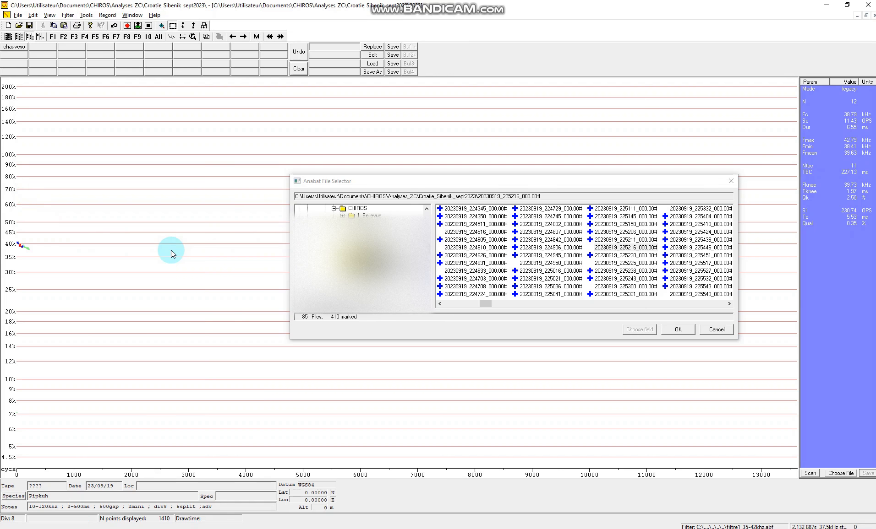
Reverse the file marks so that the recordings not passing the filter are marked instead
{"action": "left_click", "coordinate": [490, 241]}
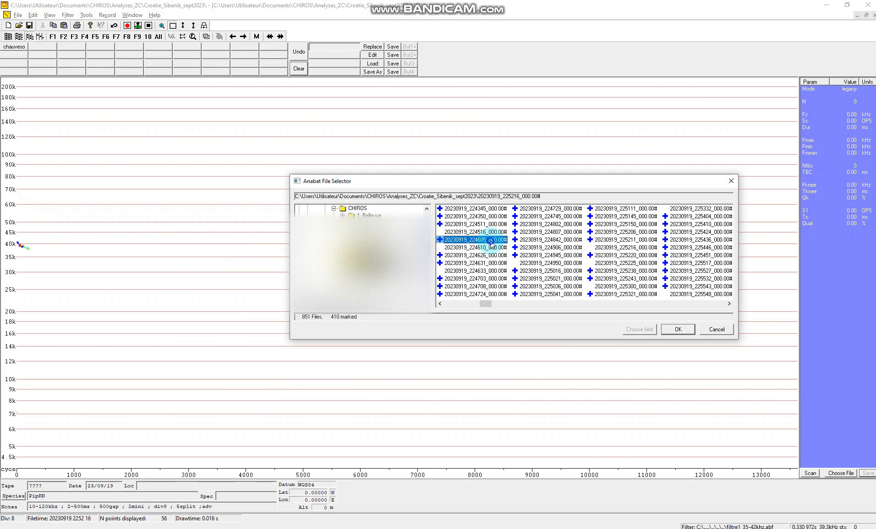
{"action": "right_click", "coordinate": [490, 241]}
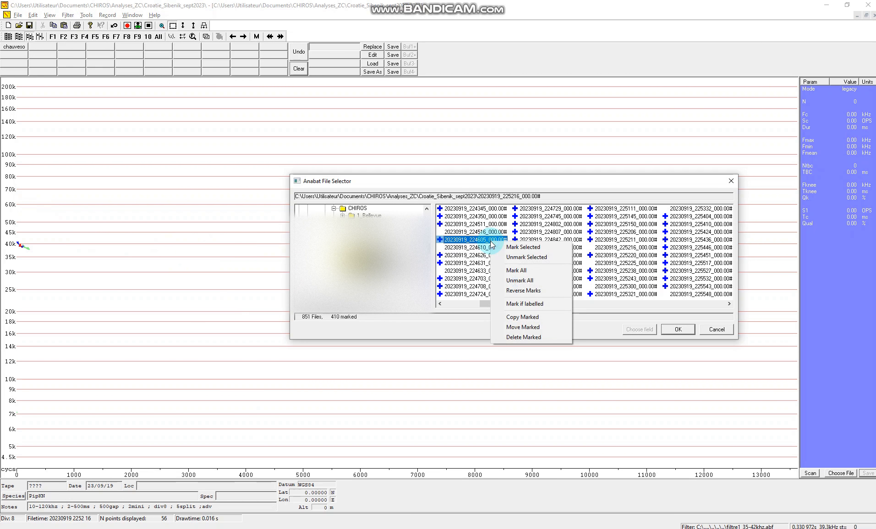
{"action": "left_click", "coordinate": [524, 291]}
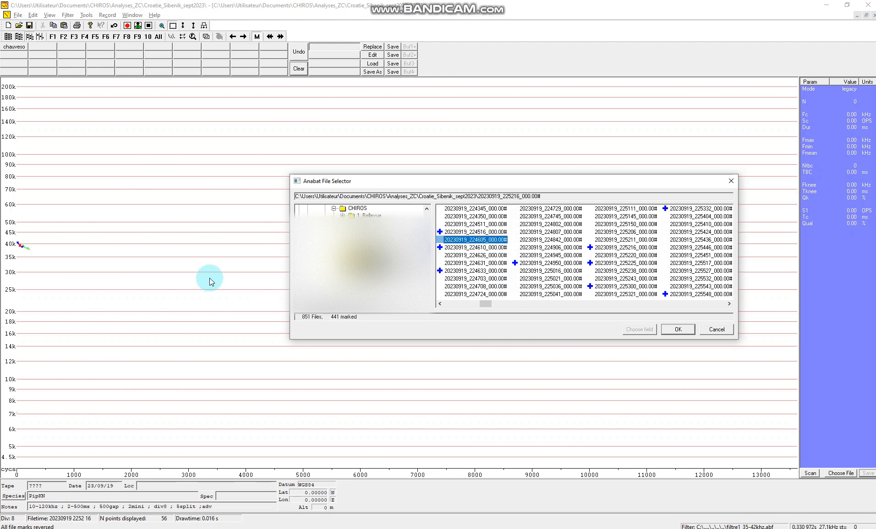
Step through the marked recordings from 20230919_224516_000.00# to 20230920_002848_000.00#, examining the calls and species labels of files that do not pass the filter
{"action": "key", "text": "Up"}
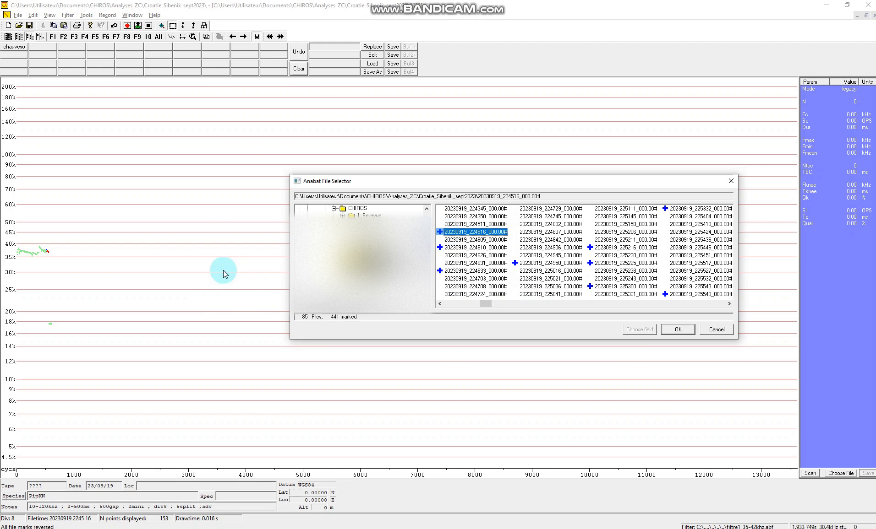
{"action": "left_click", "coordinate": [200, 262]}
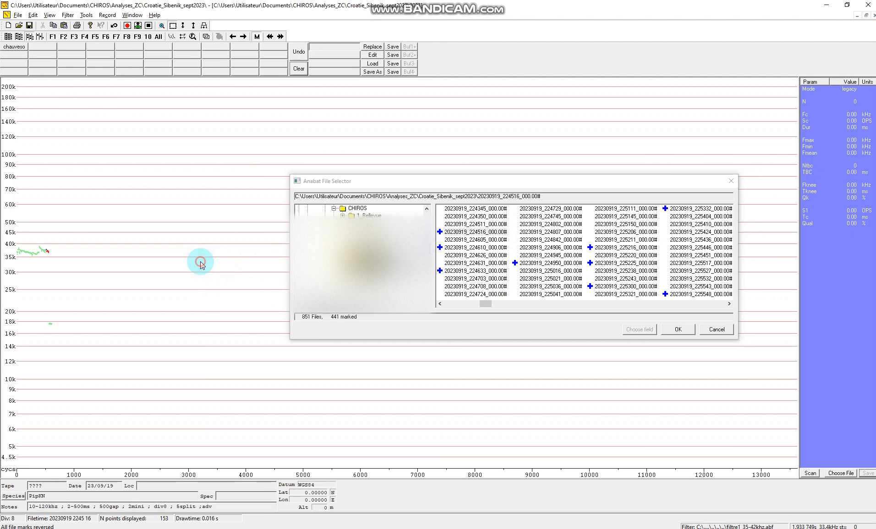
{"action": "key", "text": "Down"}
{"action": "key", "text": "Down"}
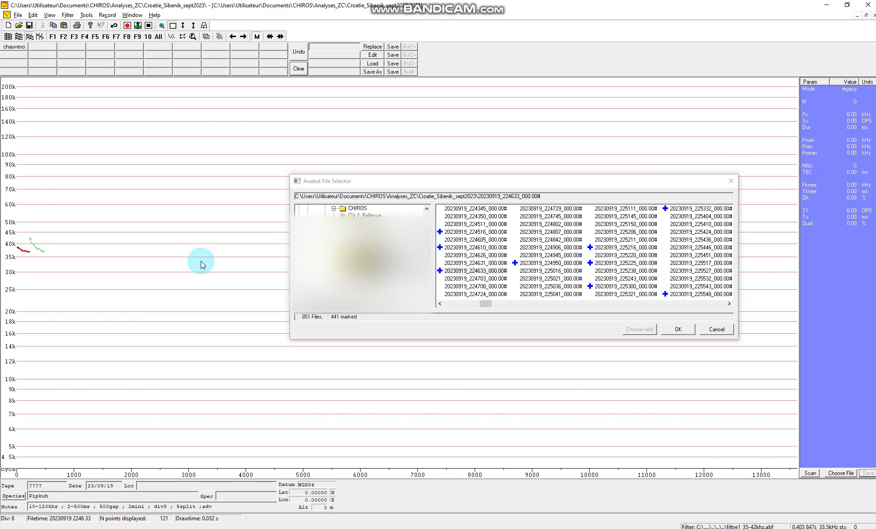
{"action": "key", "text": "Down"}
{"action": "key", "text": "Down"}
{"action": "key", "text": "Down"}
{"action": "key", "text": "Down"}
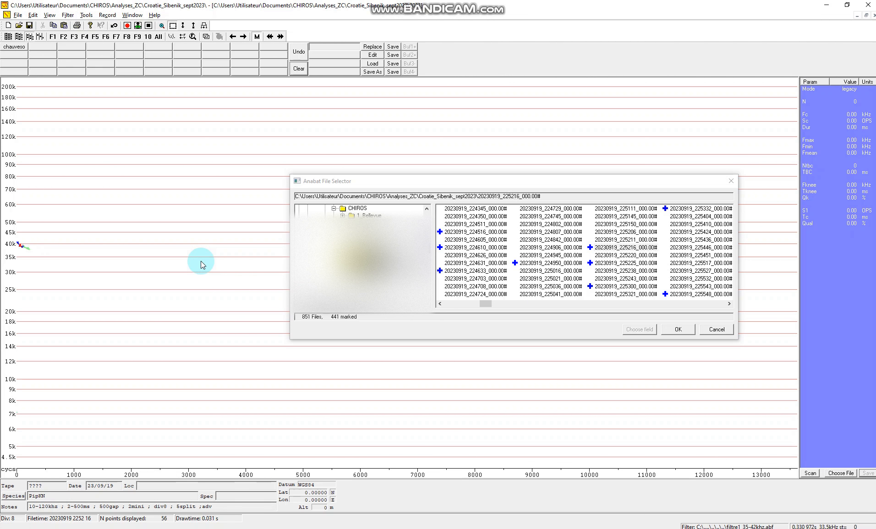
{"action": "key", "text": "Down"}
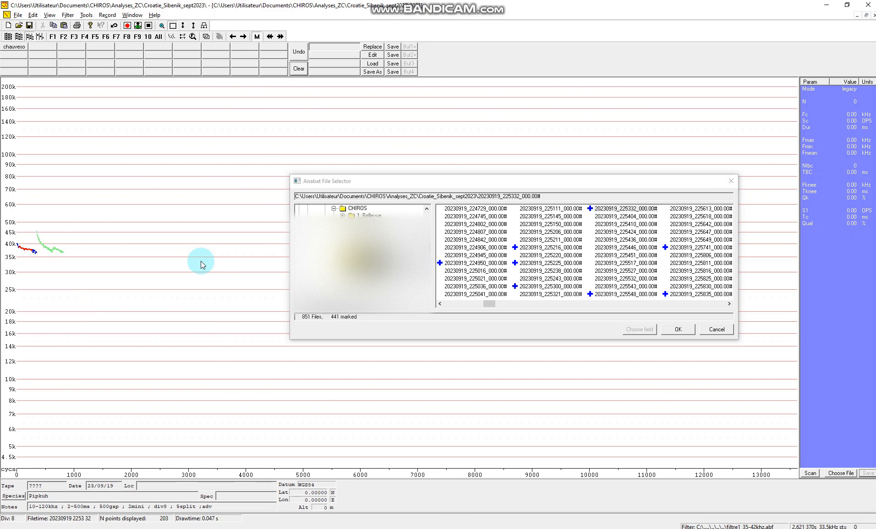
{"action": "key", "text": "Down"}
{"action": "key", "text": "Down"}
{"action": "key", "text": "Down"}
{"action": "key", "text": "Down"}
{"action": "key", "text": "Down"}
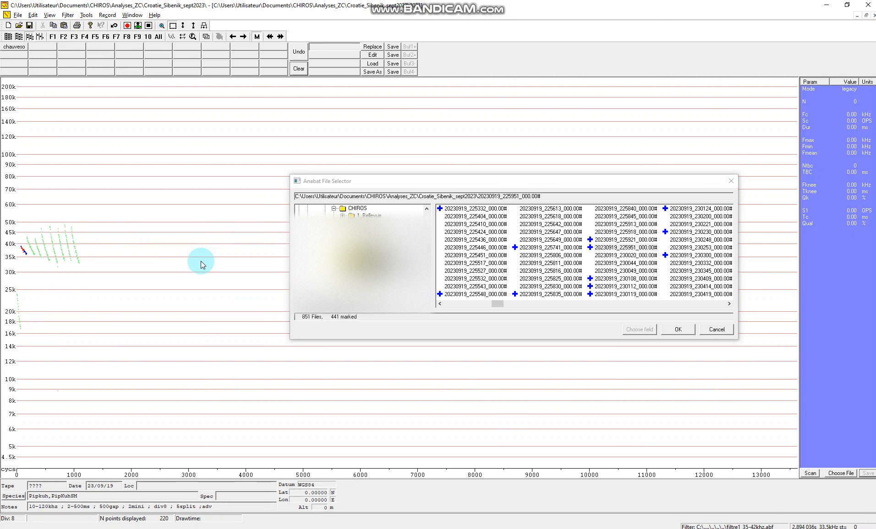
{"action": "key", "text": "Down"}
{"action": "key", "text": "Down"}
{"action": "key", "text": "Down"}
{"action": "key", "text": "Down"}
{"action": "key", "text": "Down"}
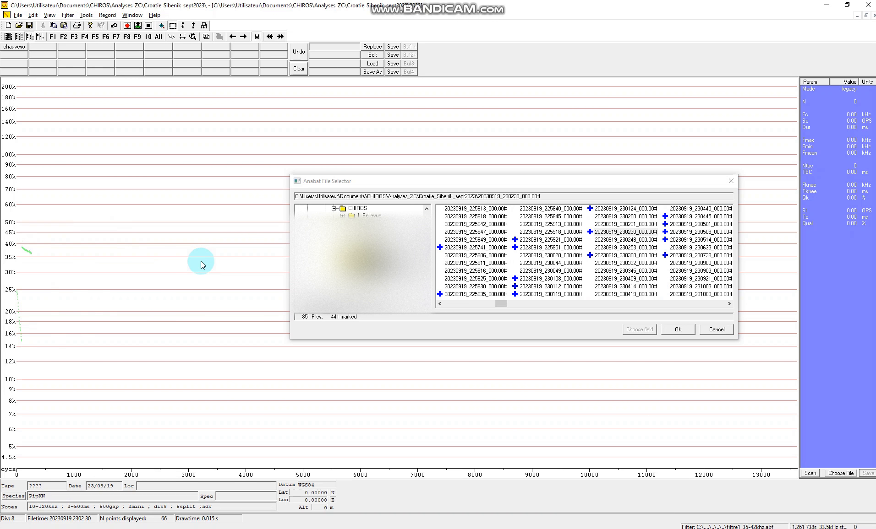
{"action": "key", "text": "Down"}
{"action": "key", "text": "Down"}
{"action": "key", "text": "Down"}
{"action": "key", "text": "Down"}
{"action": "key", "text": "Down"}
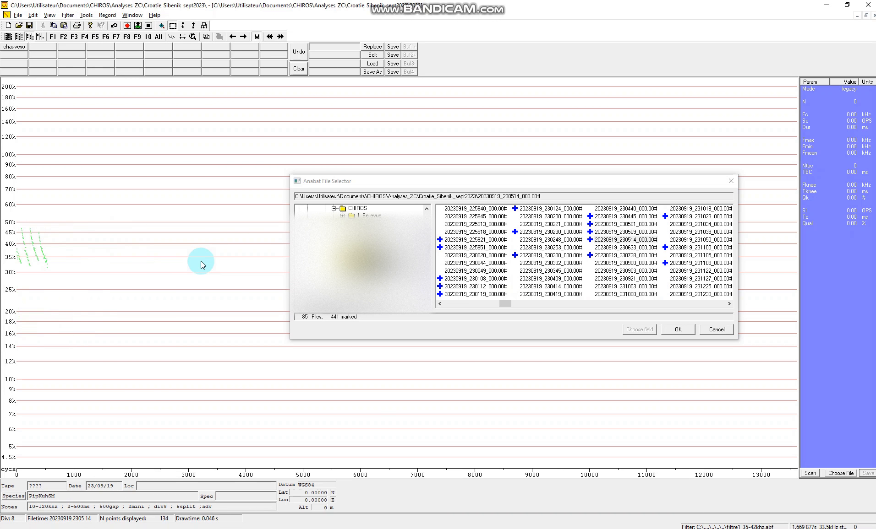
{"action": "key", "text": "Down"}
{"action": "key", "text": "Down"}
{"action": "key", "text": "Down"}
{"action": "key", "text": "Down"}
{"action": "key", "text": "Down"}
{"action": "key", "text": "Down"}
{"action": "key", "text": "Down"}
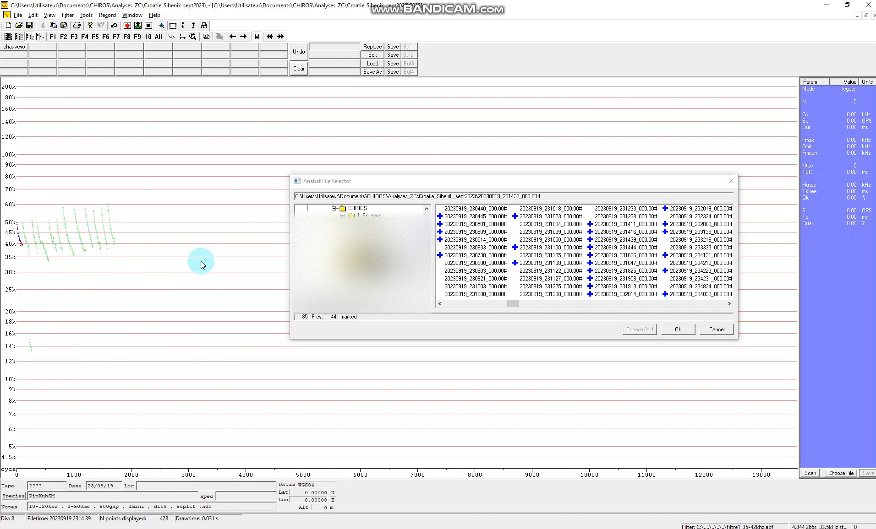
{"action": "key", "text": "Down"}
{"action": "key", "text": "Down"}
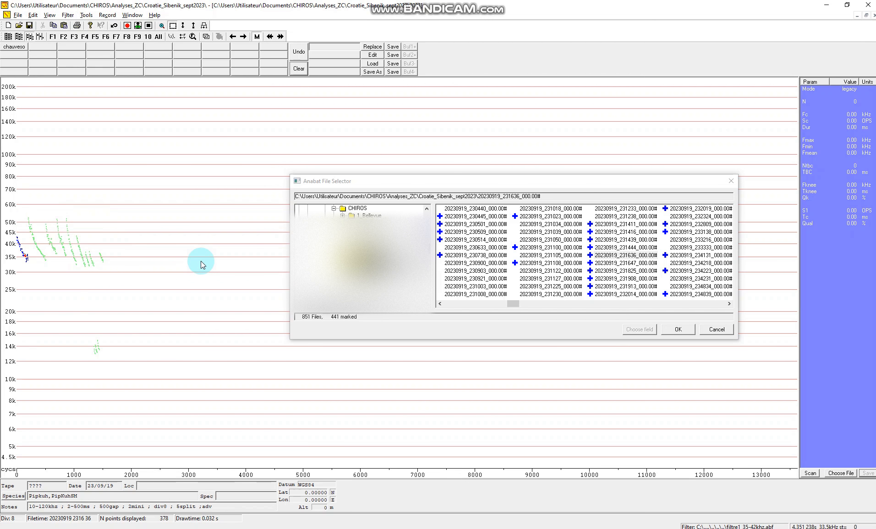
{"action": "key", "text": "Down"}
{"action": "key", "text": "Down"}
{"action": "key", "text": "Down"}
{"action": "key", "text": "Down"}
{"action": "key", "text": "Down"}
{"action": "key", "text": "Down"}
{"action": "key", "text": "Down"}
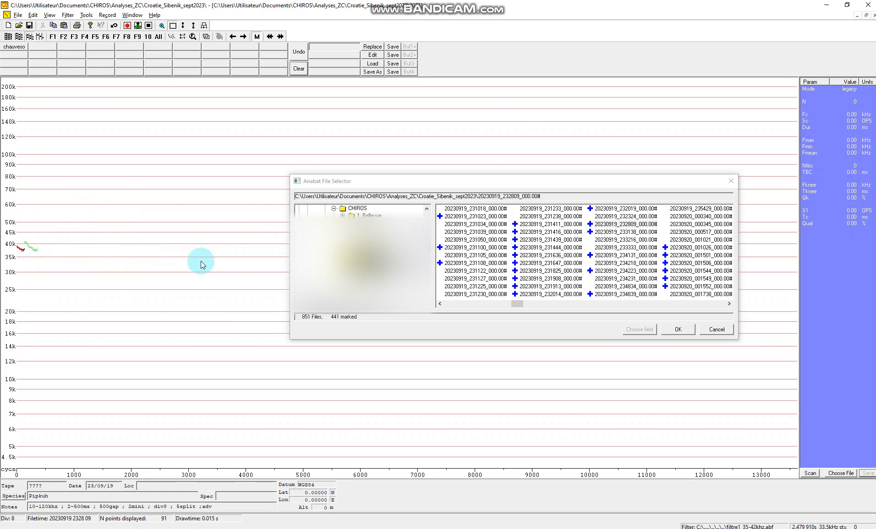
{"action": "key", "text": "Down"}
{"action": "key", "text": "Down"}
{"action": "key", "text": "Down"}
{"action": "key", "text": "Down"}
{"action": "key", "text": "Down"}
{"action": "key", "text": "Down"}
{"action": "key", "text": "Down"}
{"action": "key", "text": "Down"}
{"action": "key", "text": "Down"}
{"action": "key", "text": "Down"}
{"action": "key", "text": "Down"}
{"action": "key", "text": "Down"}
{"action": "key", "text": "Down"}
{"action": "key", "text": "Down"}
{"action": "key", "text": "Down"}
{"action": "key", "text": "Down"}
{"action": "key", "text": "Down"}
{"action": "key", "text": "Down"}
{"action": "key", "text": "Down"}
{"action": "key", "text": "Down"}
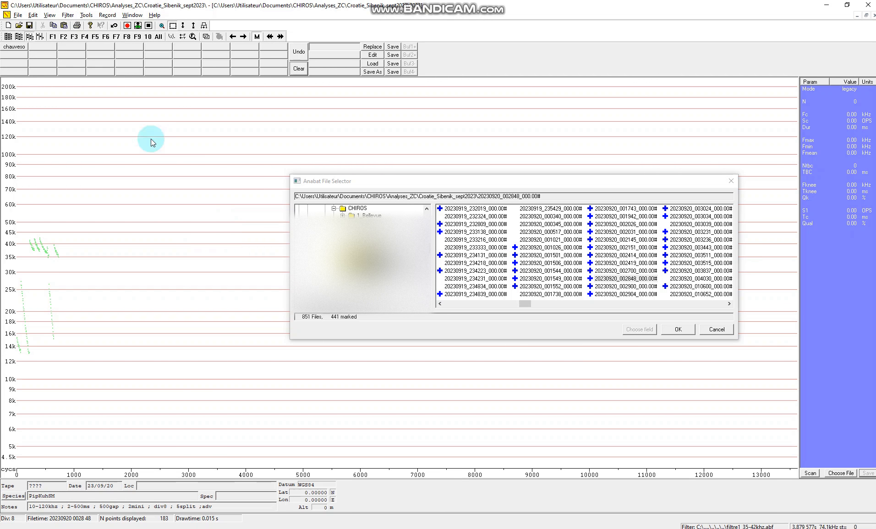
Configure the bat call scan to use a filter and output an ANL list without AML measures
{"action": "left_click", "coordinate": [68, 16]}
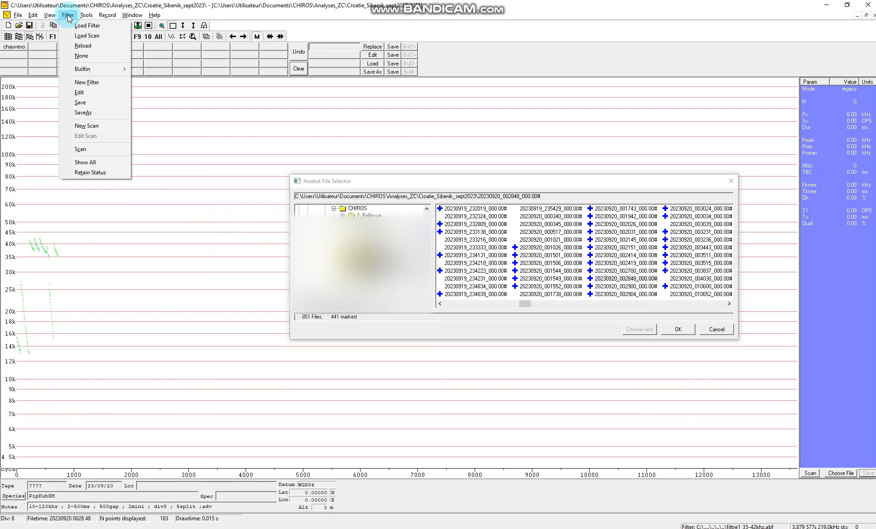
{"action": "left_click", "coordinate": [88, 149]}
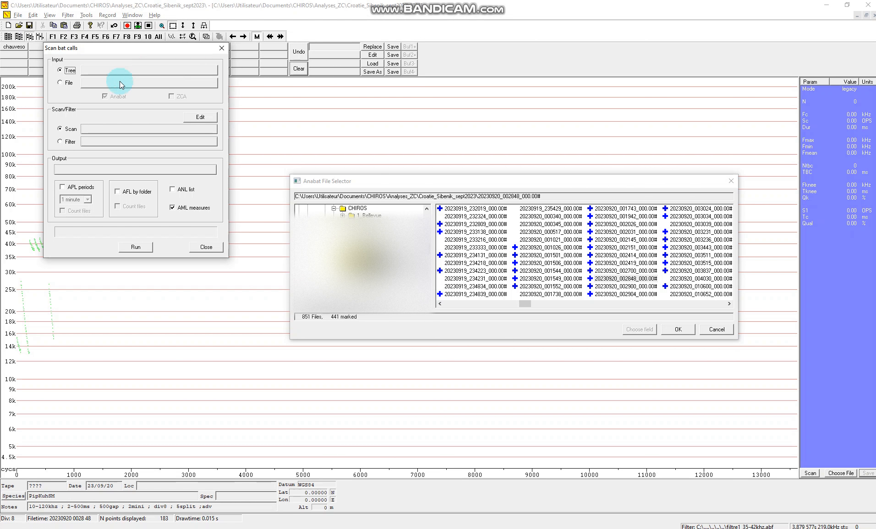
{"action": "left_click", "coordinate": [73, 142]}
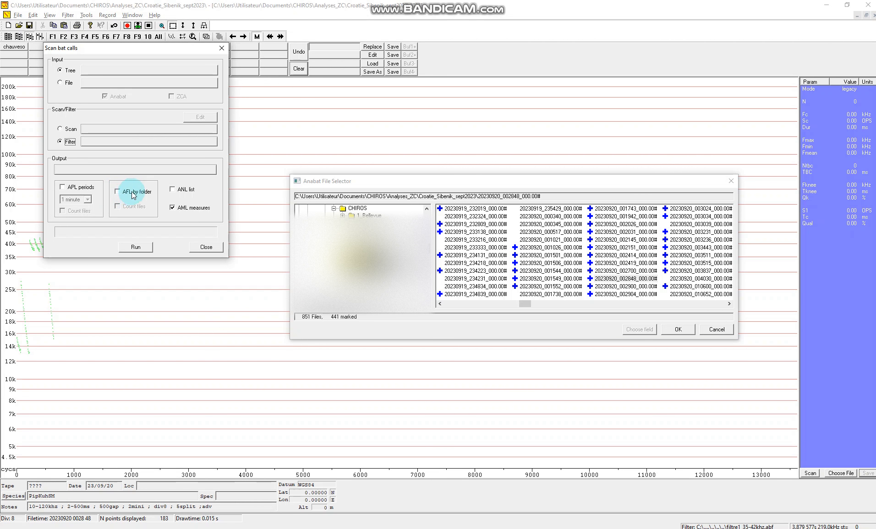
{"action": "left_click", "coordinate": [172, 190]}
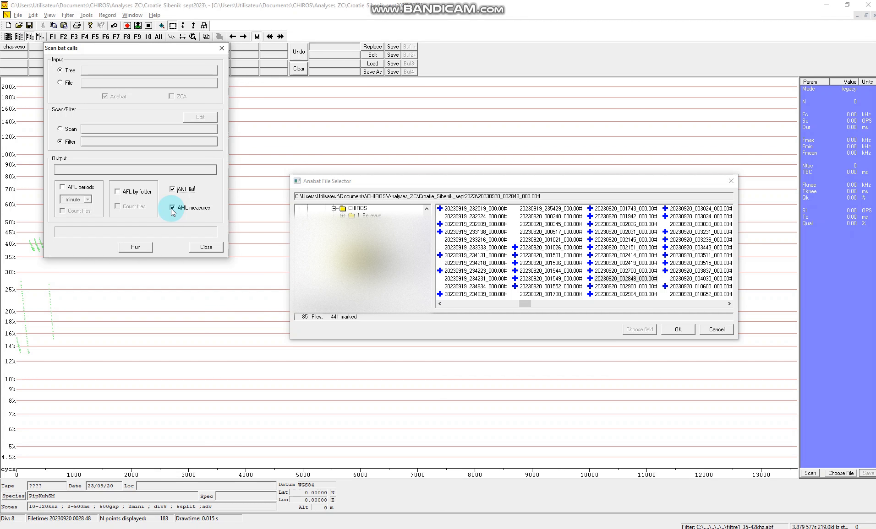
{"action": "left_click", "coordinate": [173, 210]}
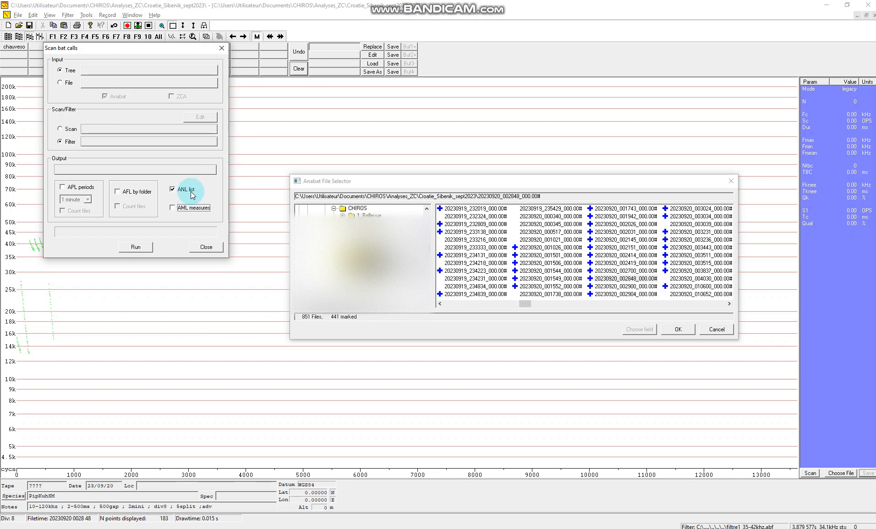
{"action": "left_click", "coordinate": [220, 40]}
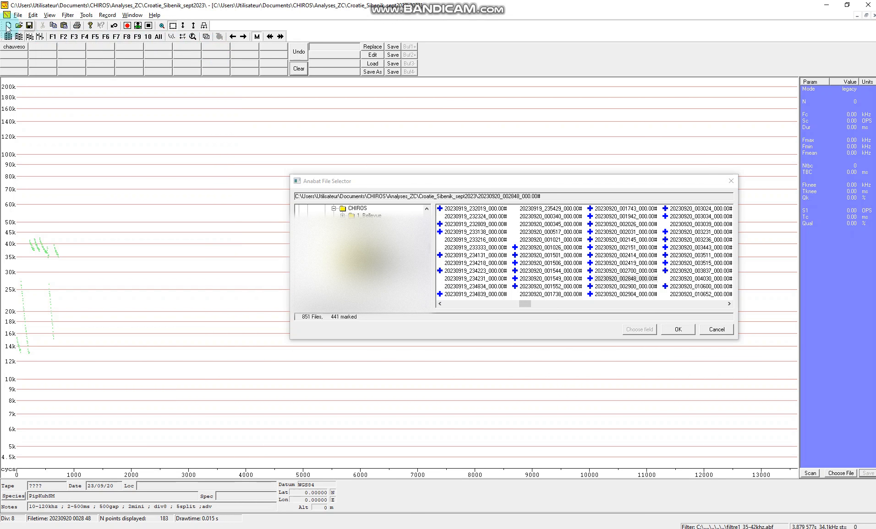
Clear the species label of the displayed recording 20230920_002848_000.00#
{"action": "left_click", "coordinate": [17, 15]}
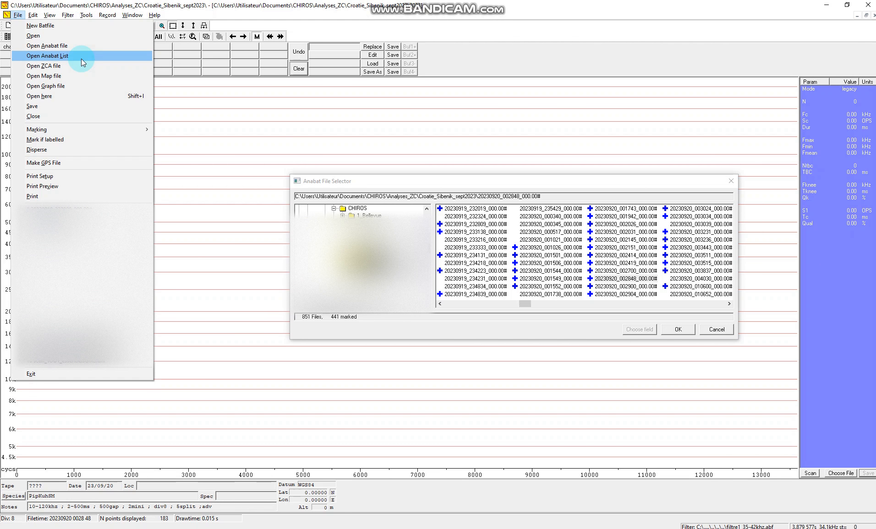
{"action": "left_click", "coordinate": [170, 109]}
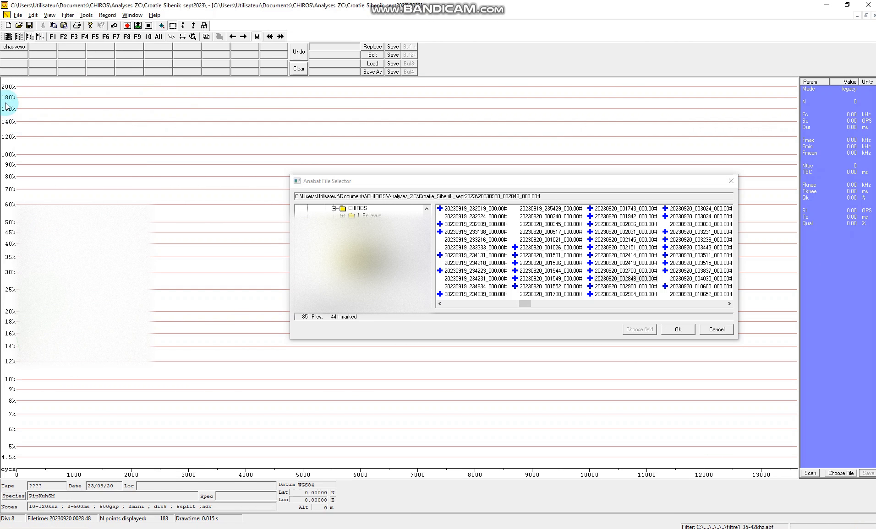
{"action": "left_click", "coordinate": [304, 69]}
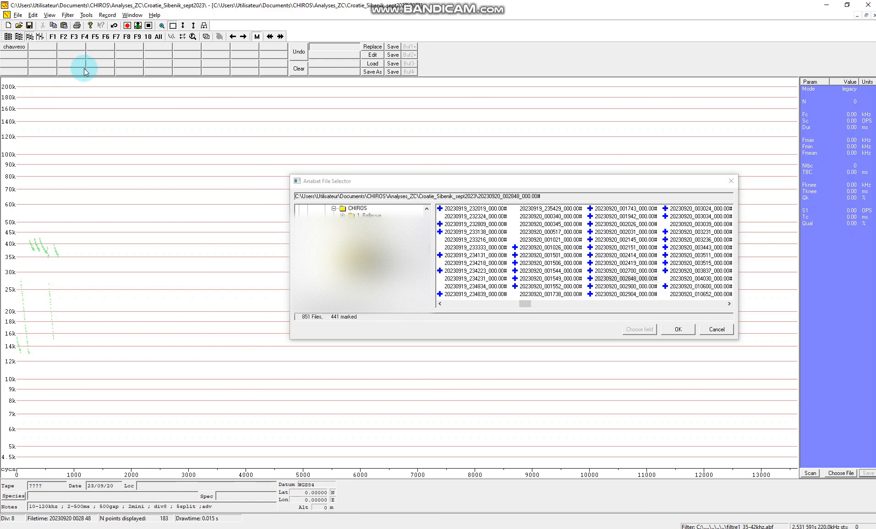
Open the Disperse Files settings and inspect the dispersal options for the Croatie_Sibenik_sept2023 folder
{"action": "left_click", "coordinate": [18, 15]}
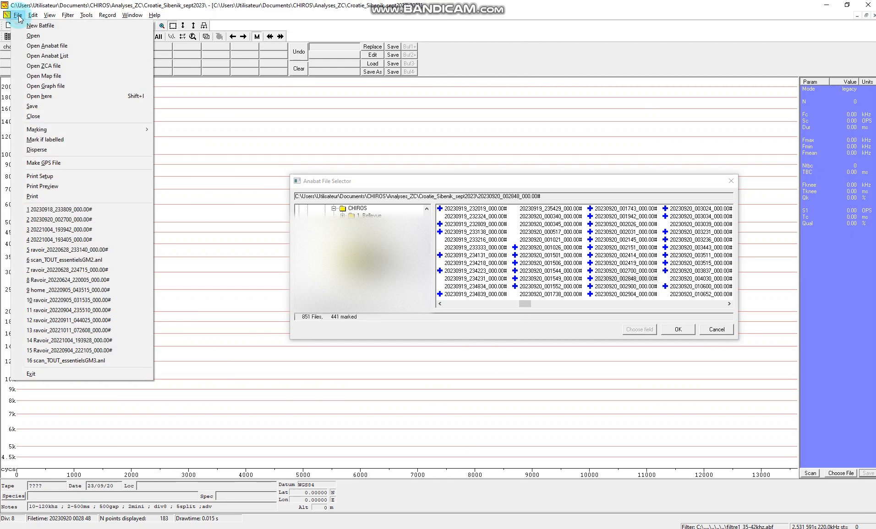
{"action": "left_click", "coordinate": [57, 149]}
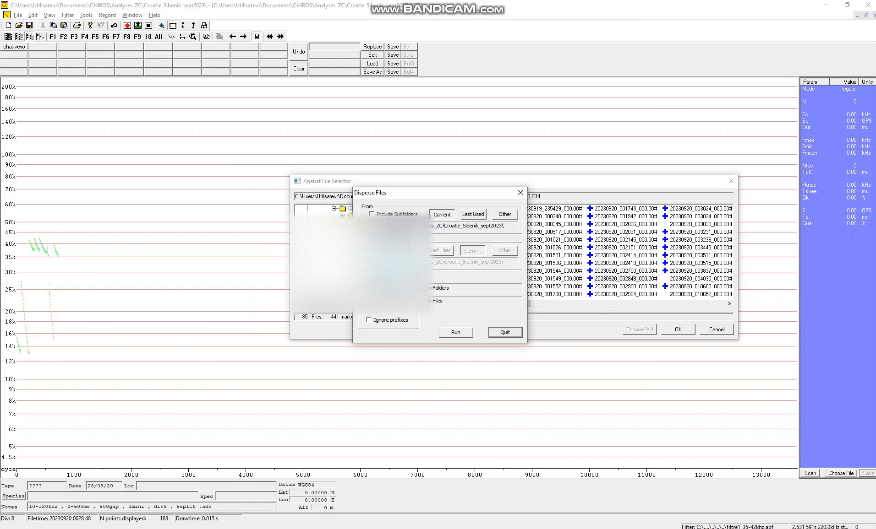
{"action": "left_click", "coordinate": [374, 306]}
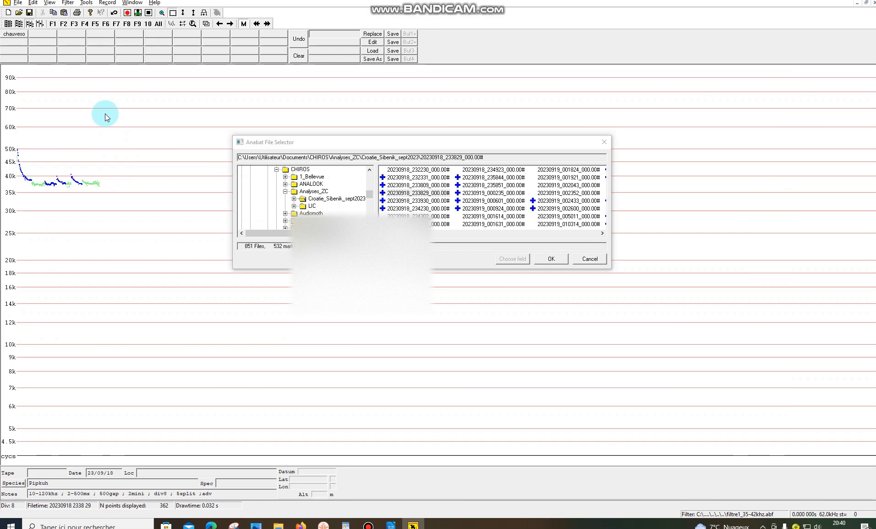
Select the Croatie_Sibenik_sept2023 folder as the input tree for the bat call scan
{"action": "left_click", "coordinate": [69, 3]}
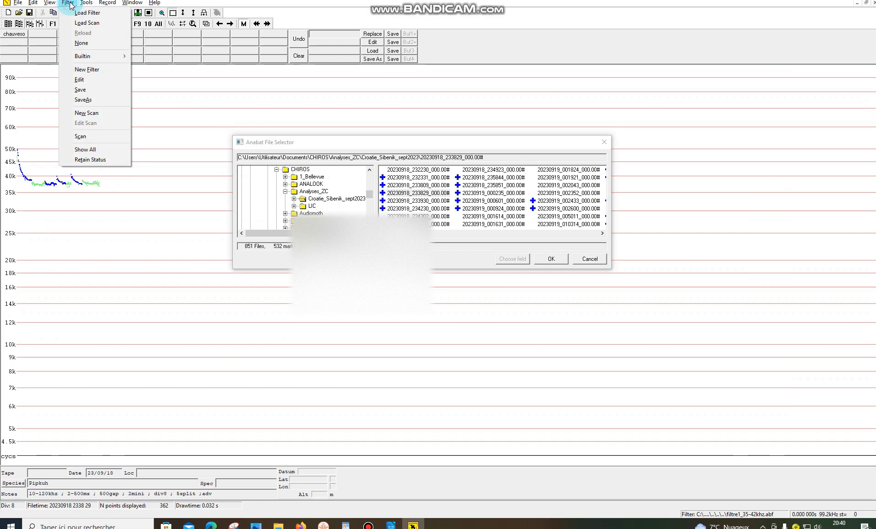
{"action": "left_click", "coordinate": [80, 136]}
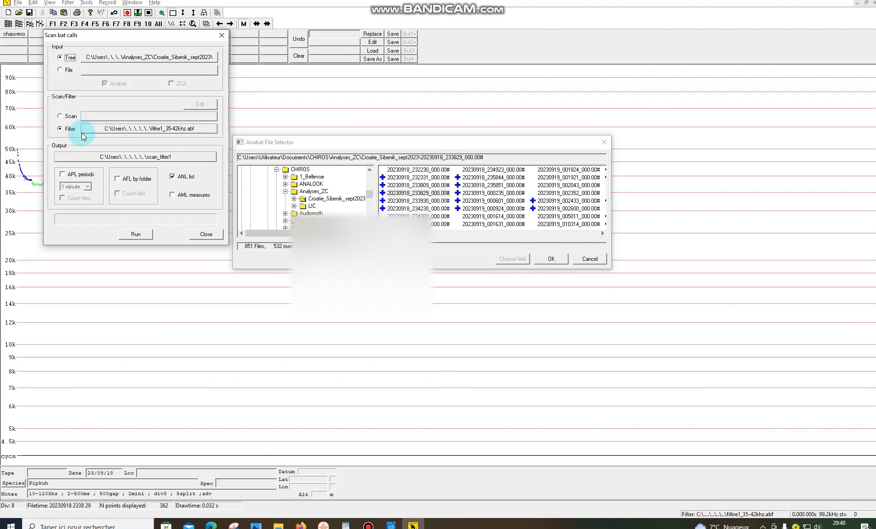
{"action": "left_click", "coordinate": [117, 58]}
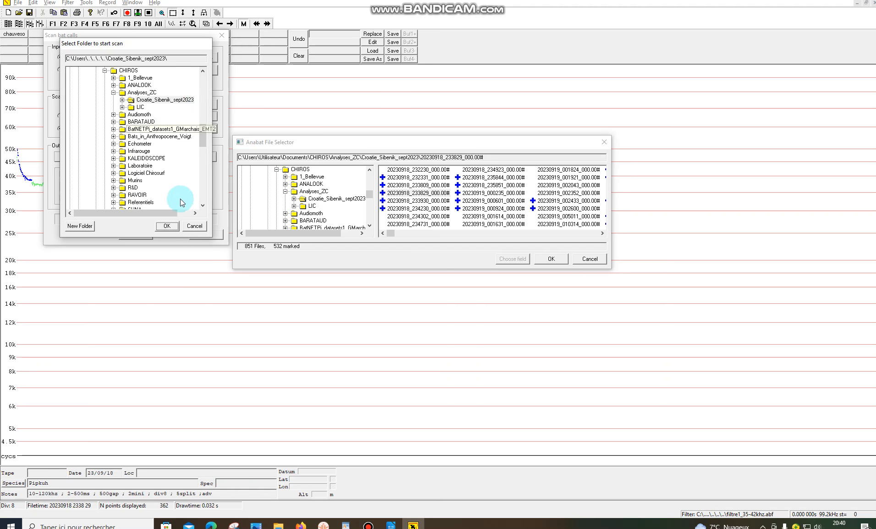
{"action": "left_click", "coordinate": [166, 226]}
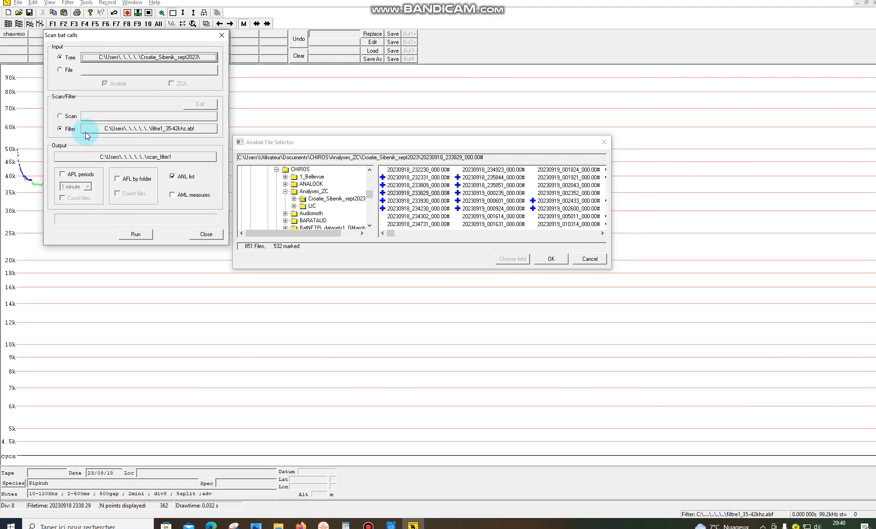
Set the scan output to scan_filter1 in the Croatie_Sibenik_sept2023 folder and run the scan with the filtre1_35-42khz filter
{"action": "left_click", "coordinate": [110, 156]}
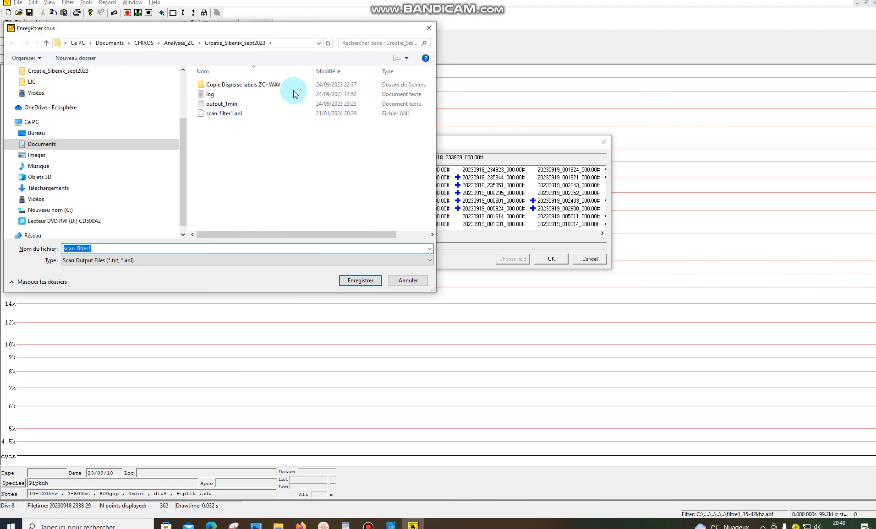
{"action": "left_click", "coordinate": [360, 280]}
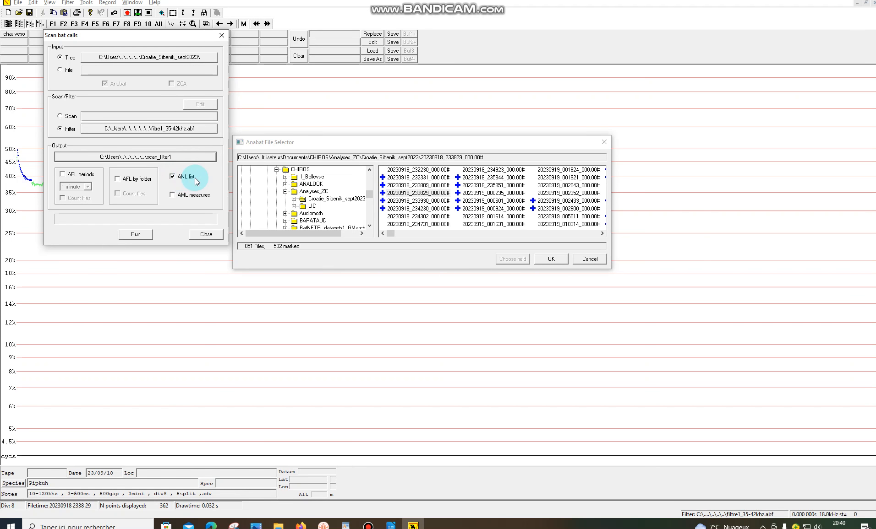
{"action": "left_click", "coordinate": [130, 235]}
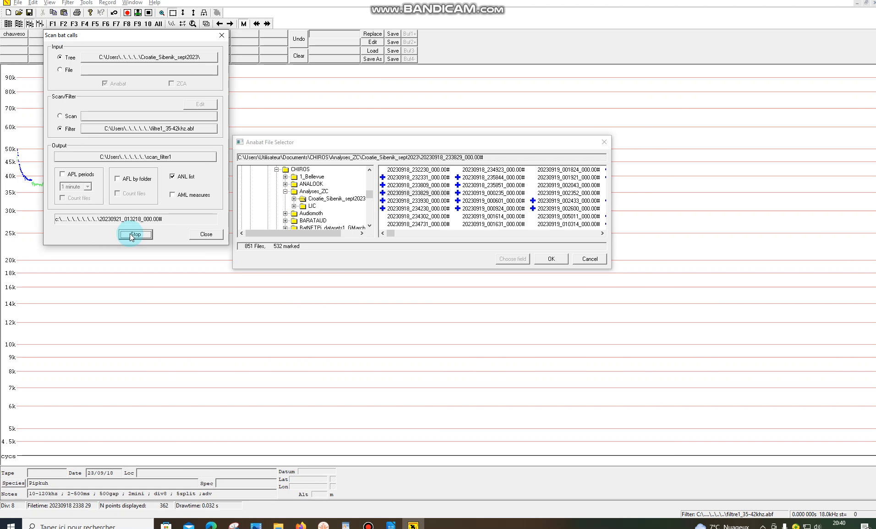
{"action": "left_click", "coordinate": [206, 234]}
Open the scan_filter1.anl list from the Croatie_Sibenik_sept2023 folder with filtre1_35-42khz as its field
{"action": "left_click", "coordinate": [18, 3]}
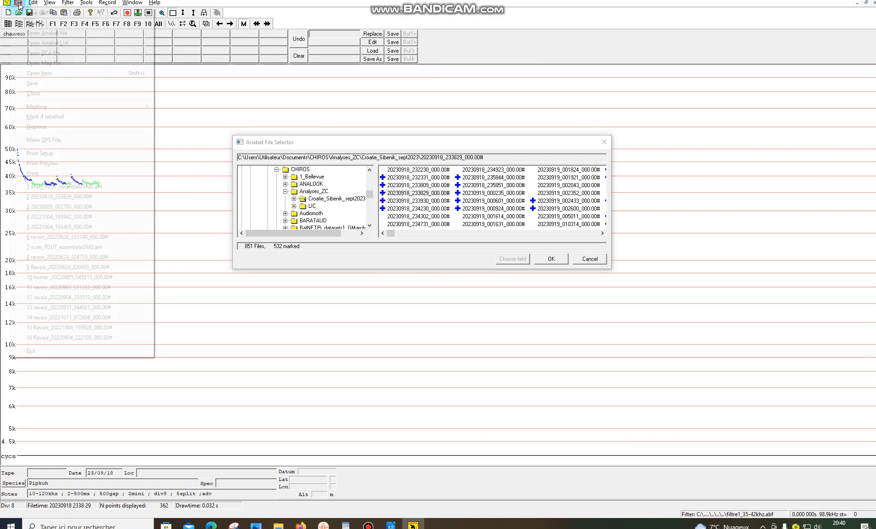
{"action": "left_click", "coordinate": [42, 43]}
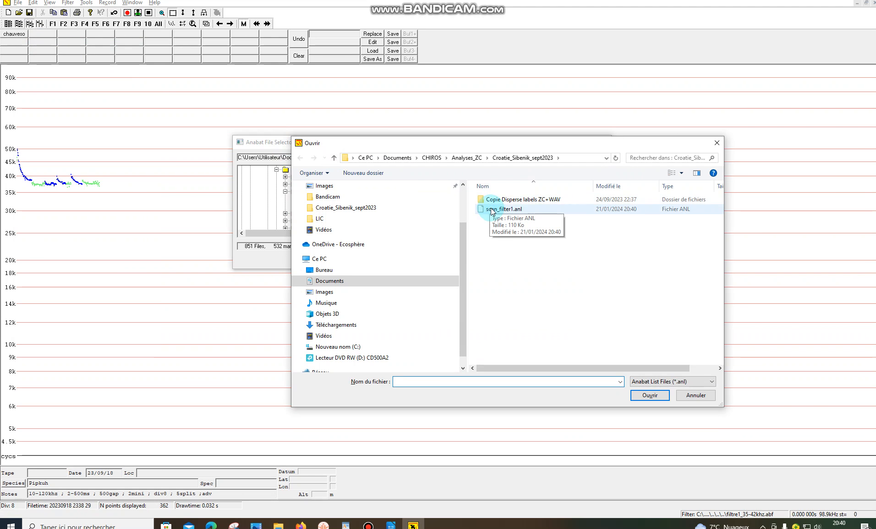
{"action": "double_click", "coordinate": [504, 209]}
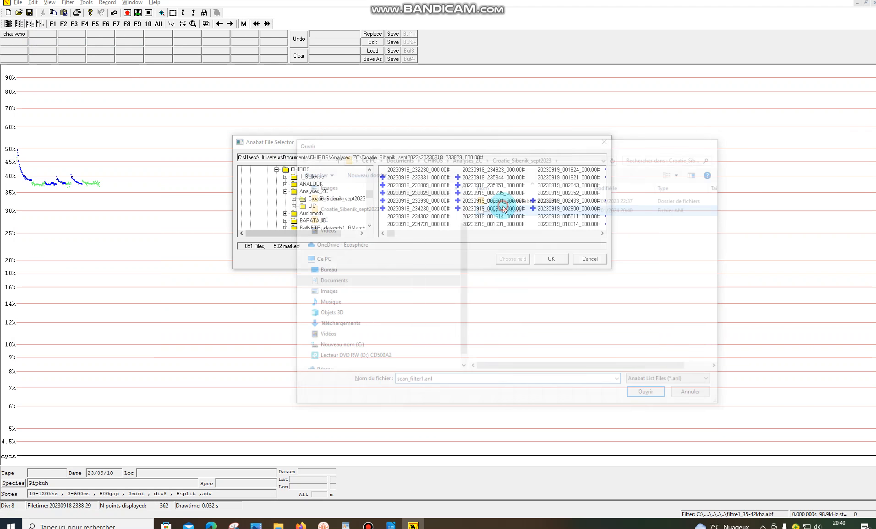
{"action": "left_click", "coordinate": [465, 234]}
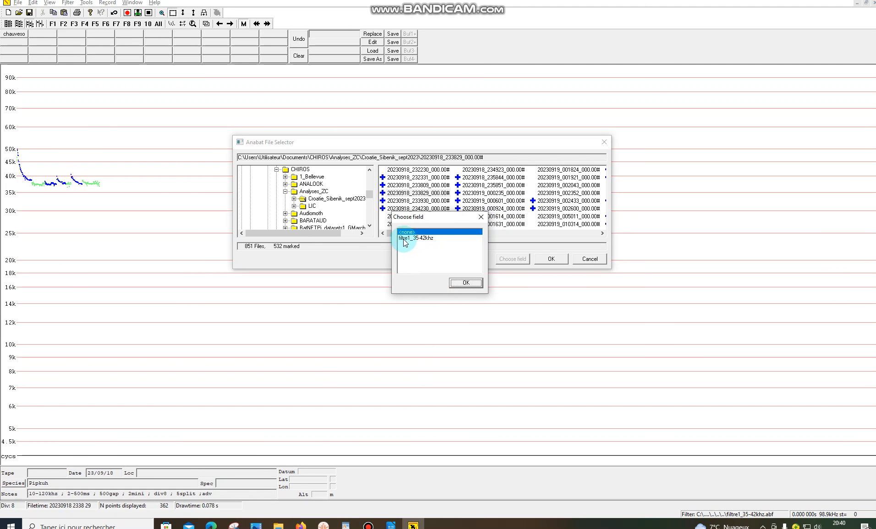
{"action": "left_click_drag", "start_coordinate": [403, 221], "coordinate": [134, 171]}
{"action": "left_click", "coordinate": [139, 186]}
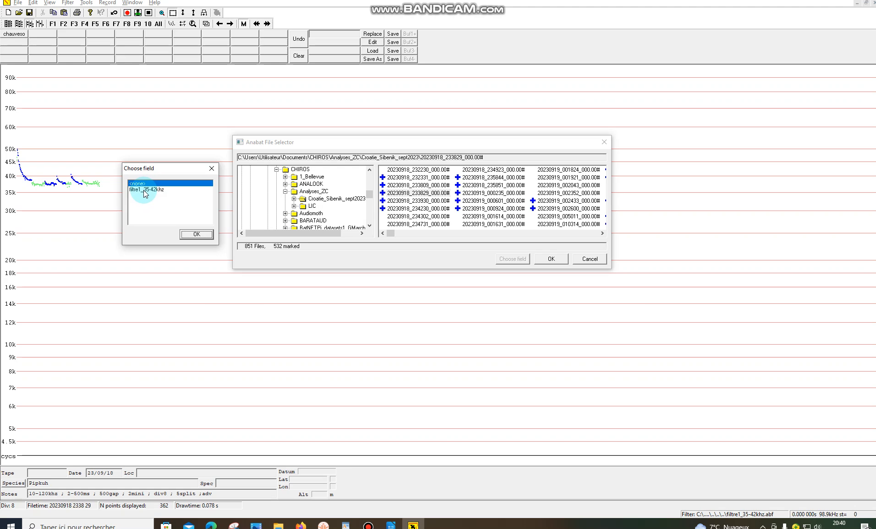
{"action": "left_click", "coordinate": [144, 192]}
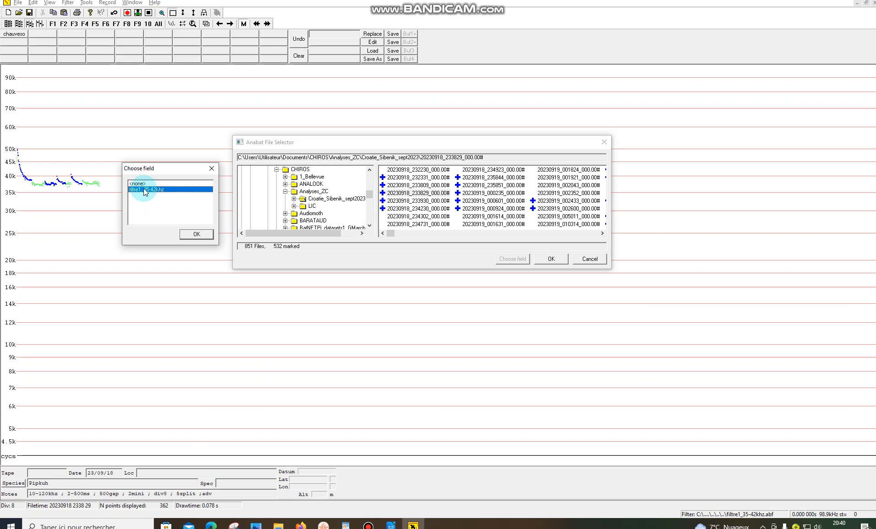
{"action": "left_click", "coordinate": [198, 234]}
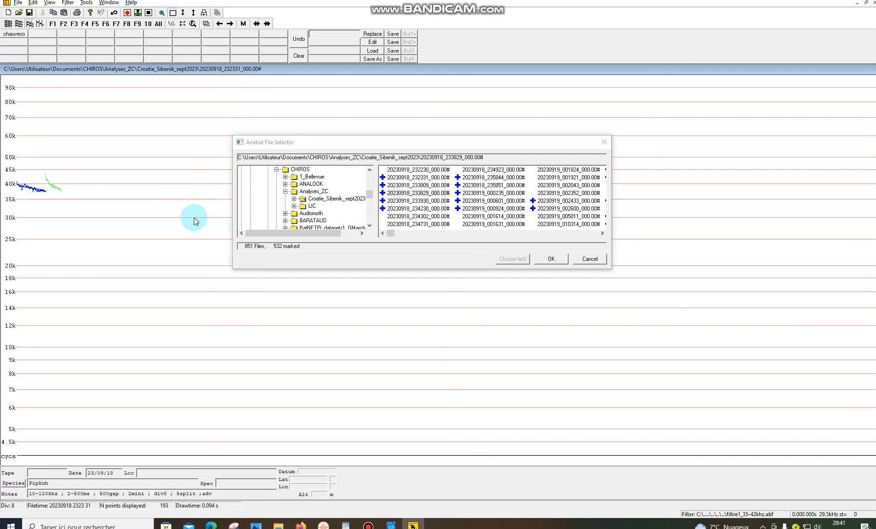
Arrange the two recording windows side by side, enlarge the 20230918_232331_000.00# window and close the old file selector
{"action": "double_click", "coordinate": [793, 67]}
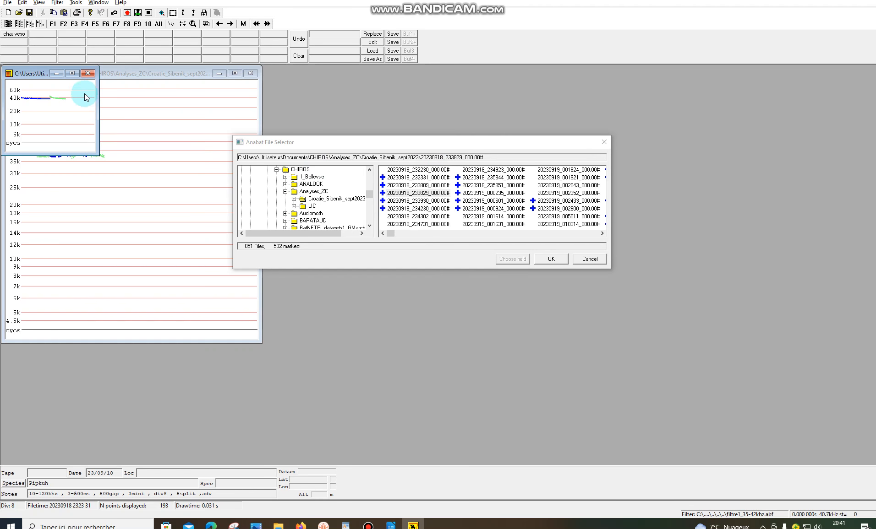
{"action": "left_click_drag", "start_coordinate": [24, 74], "coordinate": [98, 166]}
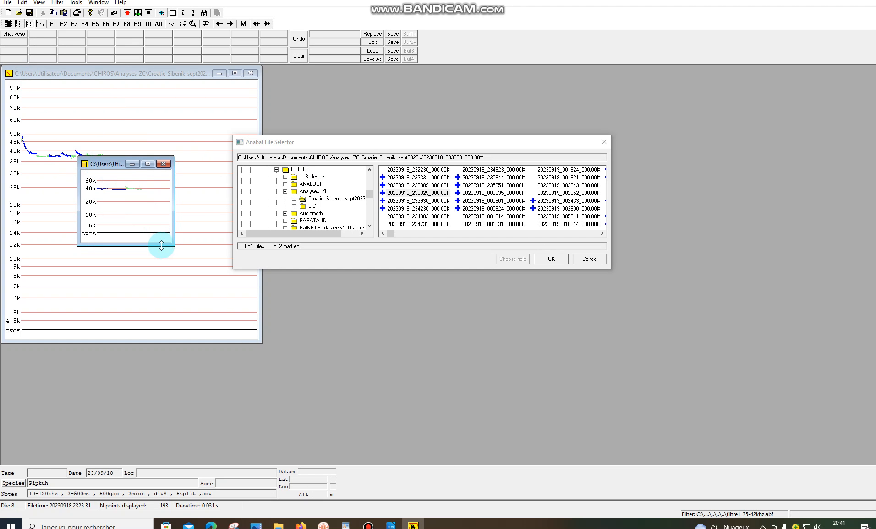
{"action": "left_click_drag", "start_coordinate": [170, 246], "coordinate": [344, 405]}
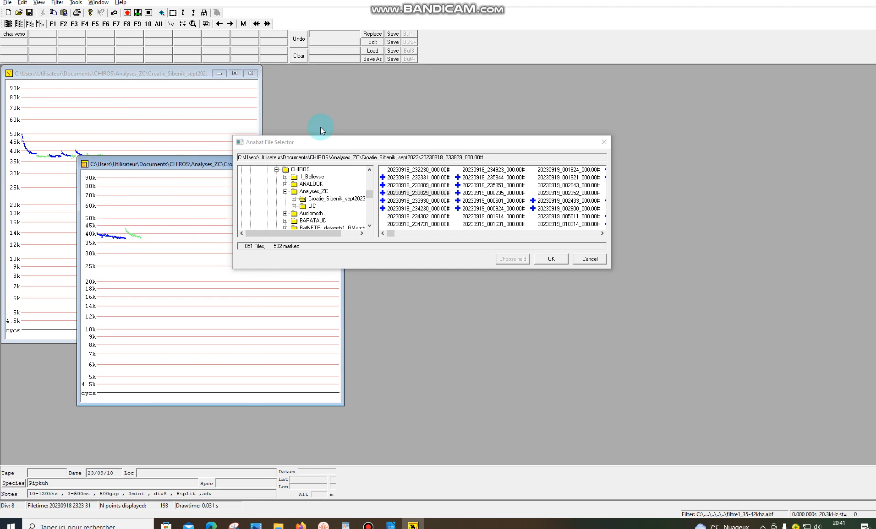
{"action": "left_click", "coordinate": [605, 142]}
{"action": "left_click_drag", "start_coordinate": [217, 165], "coordinate": [446, 100]}
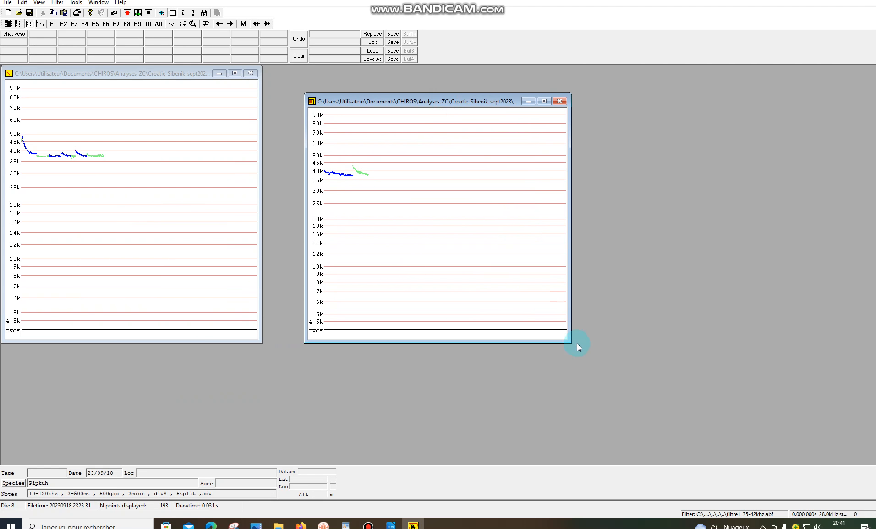
{"action": "left_click_drag", "start_coordinate": [564, 342], "coordinate": [693, 402]}
{"action": "left_click", "coordinate": [450, 278]}
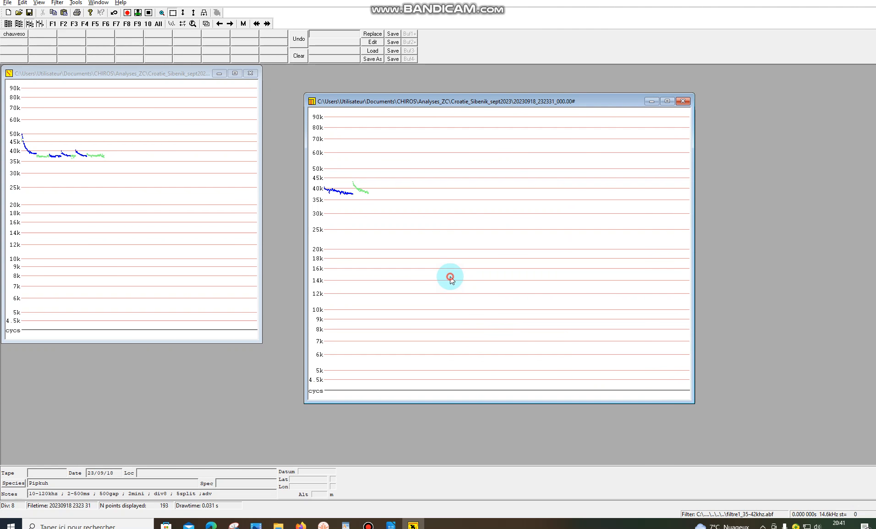
Show the file selector for the scan list and widen it over the lower part of the recording window
{"action": "key", "text": "ctrl+o"}
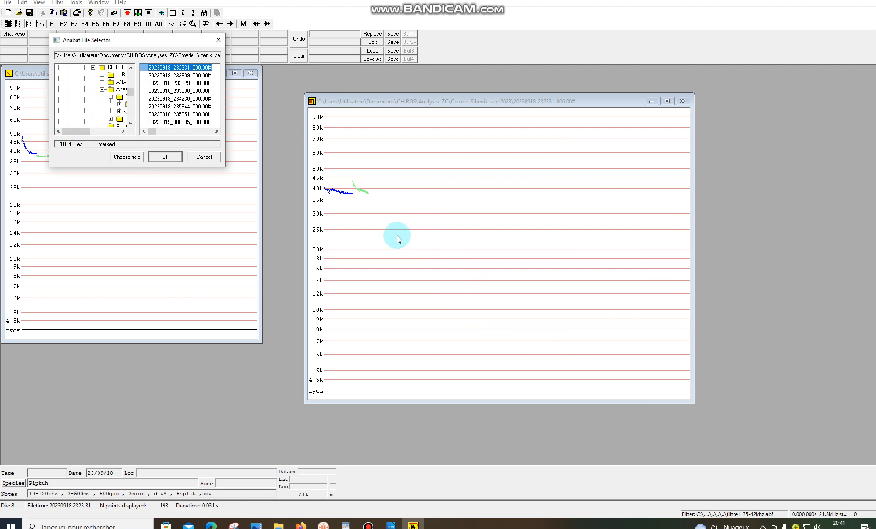
{"action": "left_click_drag", "start_coordinate": [193, 42], "coordinate": [634, 202]}
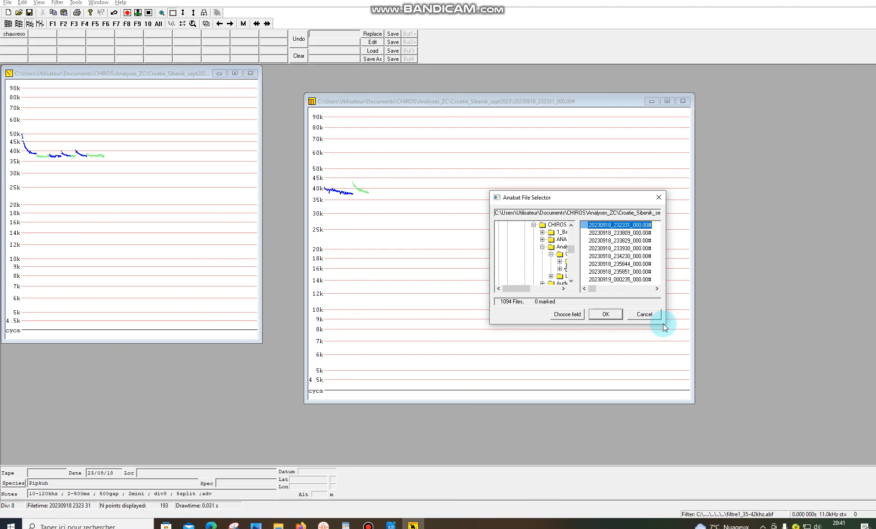
{"action": "left_click_drag", "start_coordinate": [663, 324], "coordinate": [848, 320]}
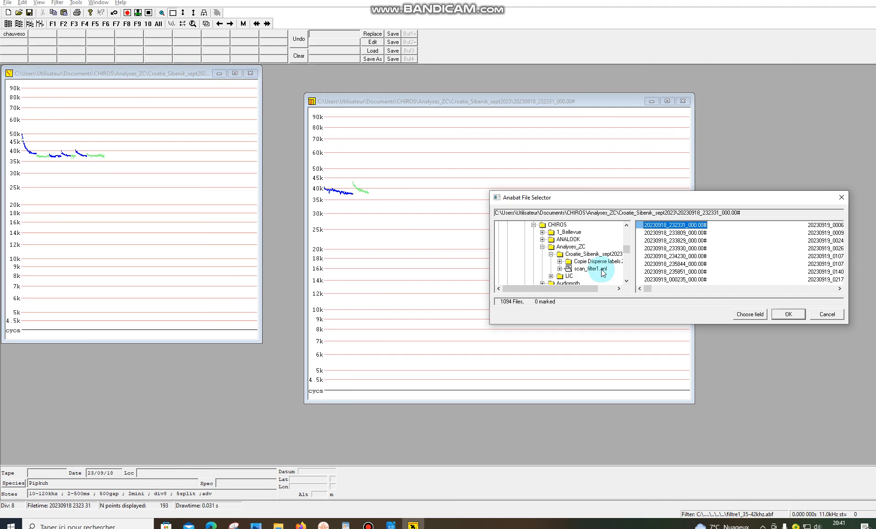
Examine the calls in the scan list's recordings one after another, from 20230918_232331_000.00# up to 20230919_230248_000.00#
{"action": "left_click", "coordinate": [438, 239]}
{"action": "key", "text": "Right"}
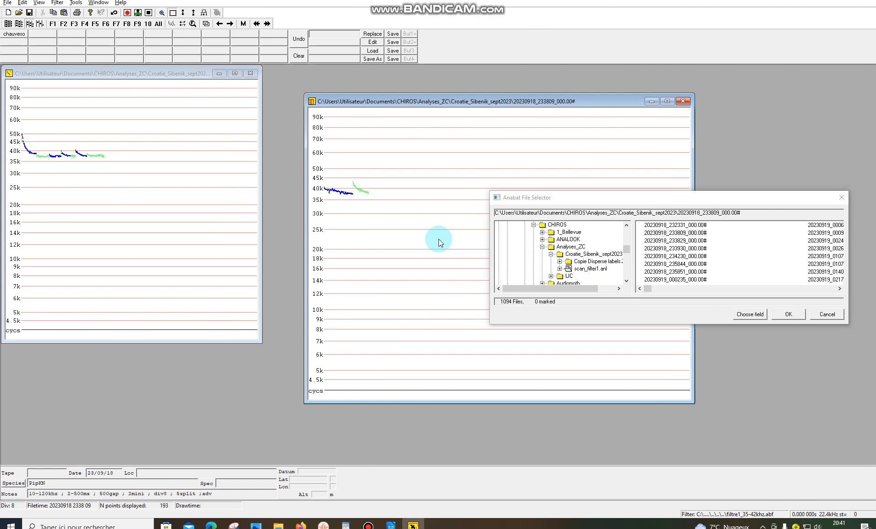
{"action": "key", "text": "Page_Down"}
{"action": "key", "text": "Page_Down"}
{"action": "key", "text": "Page_Down"}
{"action": "key", "text": "Page_Down"}
{"action": "key", "text": "Page_Down"}
{"action": "key", "text": "Page_Down"}
{"action": "key", "text": "Page_Down"}
{"action": "key", "text": "Page_Down"}
{"action": "key", "text": "Page_Down"}
{"action": "key", "text": "Page_Down"}
{"action": "key", "text": "Page_Down"}
{"action": "key", "text": "Page_Down"}
{"action": "key", "text": "Page_Down"}
{"action": "key", "text": "Page_Down"}
{"action": "key", "text": "Page_Down"}
{"action": "key", "text": "Page_Down"}
{"action": "key", "text": "Page_Down"}
{"action": "key", "text": "Page_Down"}
{"action": "key", "text": "Page_Down"}
{"action": "key", "text": "Page_Down"}
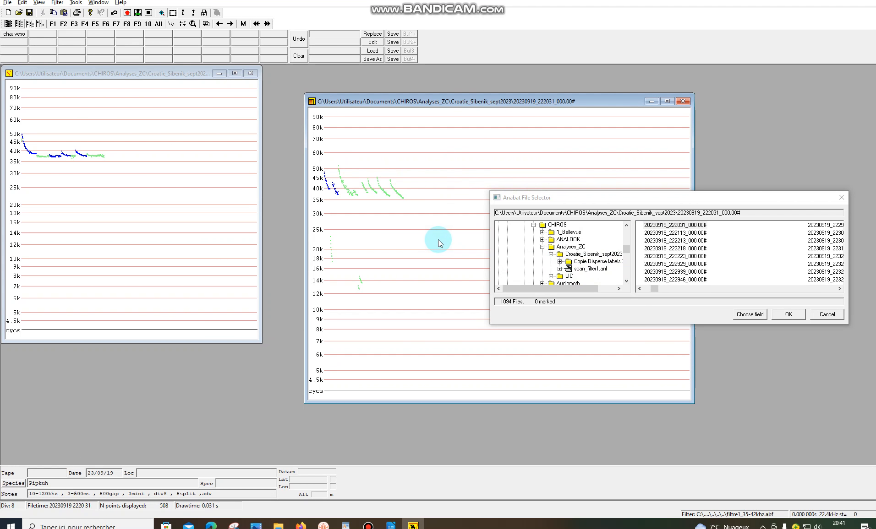
{"action": "key", "text": "Page_Down"}
{"action": "key", "text": "Page_Down"}
{"action": "key", "text": "Page_Down"}
{"action": "key", "text": "Page_Down"}
{"action": "key", "text": "Page_Down"}
{"action": "key", "text": "Page_Down"}
{"action": "key", "text": "Page_Down"}
{"action": "key", "text": "Page_Down"}
{"action": "key", "text": "Page_Down"}
{"action": "key", "text": "Page_Down"}
{"action": "key", "text": "Page_Down"}
{"action": "key", "text": "Page_Down"}
{"action": "key", "text": "Page_Down"}
{"action": "key", "text": "Page_Down"}
{"action": "key", "text": "Page_Down"}
{"action": "key", "text": "Page_Down"}
{"action": "key", "text": "Page_Down"}
{"action": "key", "text": "Page_Down"}
{"action": "key", "text": "Page_Down"}
{"action": "key", "text": "Page_Down"}
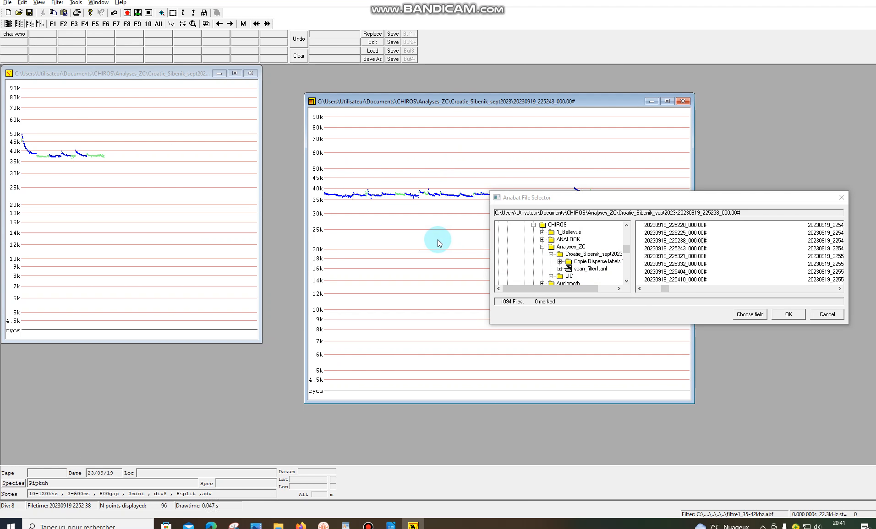
{"action": "key", "text": "Page_Down"}
{"action": "key", "text": "Page_Down"}
{"action": "key", "text": "Page_Down"}
{"action": "key", "text": "Page_Down"}
{"action": "key", "text": "Page_Down"}
{"action": "key", "text": "Page_Down"}
{"action": "key", "text": "Page_Down"}
{"action": "key", "text": "Page_Down"}
{"action": "key", "text": "Page_Down"}
{"action": "key", "text": "Page_Down"}
{"action": "key", "text": "Page_Down"}
{"action": "key", "text": "Page_Down"}
{"action": "key", "text": "Page_Down"}
{"action": "key", "text": "Page_Down"}
{"action": "key", "text": "Page_Down"}
{"action": "key", "text": "Page_Down"}
{"action": "key", "text": "Page_Down"}
{"action": "key", "text": "Page_Down"}
Move the file selector down clear of the displayed calls and make the 20230919_230248_000.00# recording window active
{"action": "left_click", "coordinate": [519, 199]}
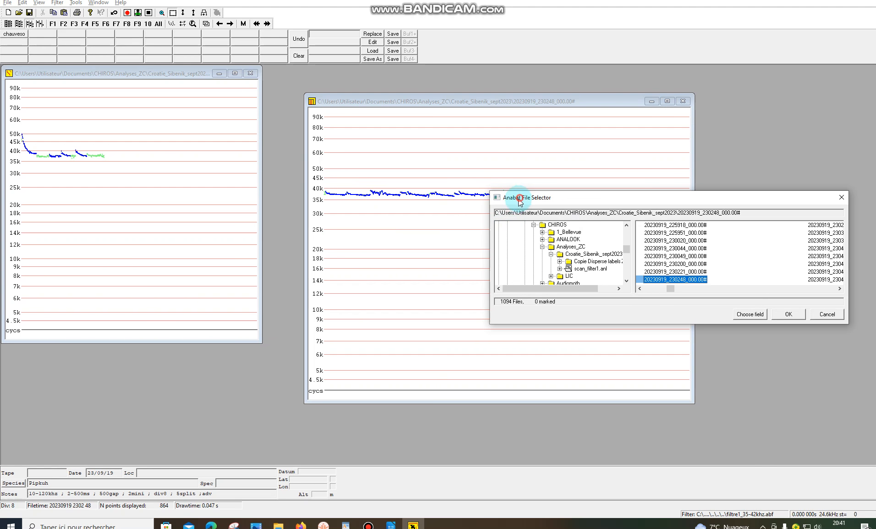
{"action": "left_click_drag", "start_coordinate": [521, 203], "coordinate": [469, 260]}
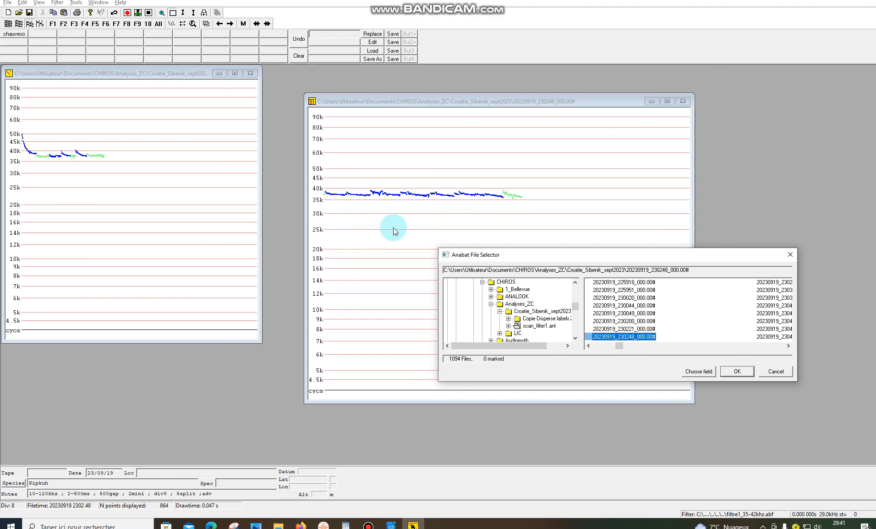
{"action": "left_click", "coordinate": [416, 261]}
Examine the calls in the scan list's following recordings one after another, up to 20230922_004648_000.00#
{"action": "key", "text": "Right"}
{"action": "key", "text": "Right"}
{"action": "key", "text": "Right"}
{"action": "key", "text": "Right"}
{"action": "key", "text": "Right"}
{"action": "key", "text": "Right"}
{"action": "key", "text": "Right"}
{"action": "key", "text": "Right"}
{"action": "key", "text": "Right"}
{"action": "key", "text": "Right"}
{"action": "key", "text": "Right"}
{"action": "key", "text": "Right"}
{"action": "key", "text": "Right"}
{"action": "key", "text": "Right"}
{"action": "key", "text": "Right"}
{"action": "key", "text": "Right"}
{"action": "key", "text": "Right"}
{"action": "key", "text": "Right"}
{"action": "key", "text": "Right"}
{"action": "key", "text": "Right"}
{"action": "key", "text": "Right"}
{"action": "key", "text": "Right"}
{"action": "key", "text": "Right"}
{"action": "key", "text": "Right"}
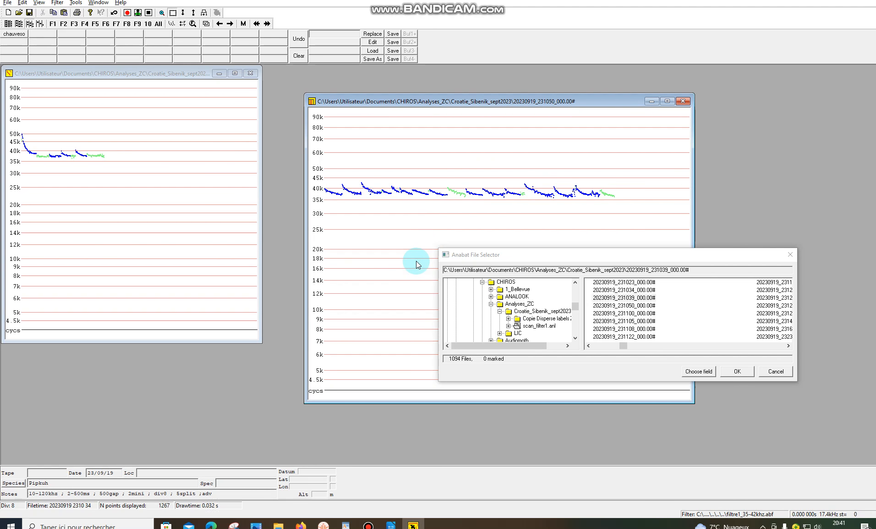
{"action": "key", "text": "Right"}
{"action": "key", "text": "Right"}
{"action": "key", "text": "Right"}
{"action": "key", "text": "Right"}
{"action": "key", "text": "Right"}
{"action": "key", "text": "Right"}
{"action": "key", "text": "Right"}
{"action": "key", "text": "Right"}
{"action": "key", "text": "Right"}
{"action": "key", "text": "Right"}
{"action": "key", "text": "Right"}
{"action": "key", "text": "Right"}
{"action": "key", "text": "Right"}
{"action": "key", "text": "Right"}
{"action": "key", "text": "Right"}
{"action": "key", "text": "Right"}
{"action": "key", "text": "Right"}
{"action": "key", "text": "Right"}
{"action": "key", "text": "Right"}
{"action": "key", "text": "Right"}
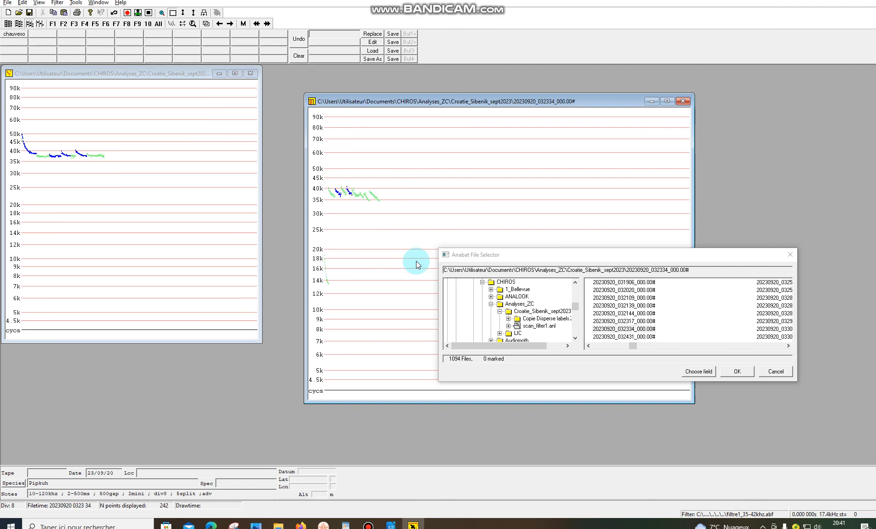
{"action": "key", "text": "Right"}
{"action": "key", "text": "Right"}
{"action": "key", "text": "Right"}
{"action": "key", "text": "Right"}
{"action": "key", "text": "Right"}
{"action": "key", "text": "Right"}
{"action": "key", "text": "Right"}
{"action": "key", "text": "Right"}
{"action": "key", "text": "Right"}
{"action": "key", "text": "Right"}
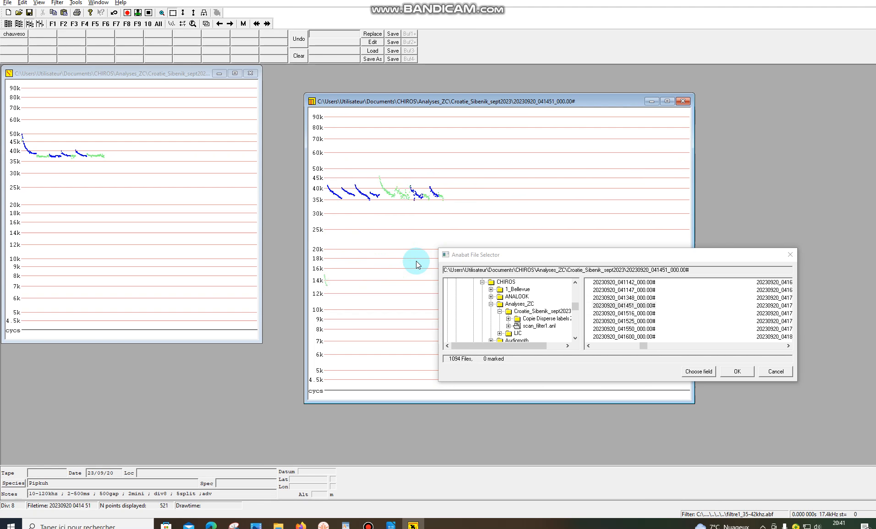
{"action": "key", "text": "Right"}
{"action": "key", "text": "Right"}
{"action": "key", "text": "Right"}
{"action": "key", "text": "Right"}
{"action": "key", "text": "Right"}
{"action": "key", "text": "Right"}
{"action": "key", "text": "Right"}
{"action": "key", "text": "Right"}
{"action": "key", "text": "Right"}
{"action": "key", "text": "Right"}
{"action": "key", "text": "Right"}
{"action": "key", "text": "Right"}
{"action": "key", "text": "Right"}
{"action": "key", "text": "Right"}
{"action": "key", "text": "Right"}
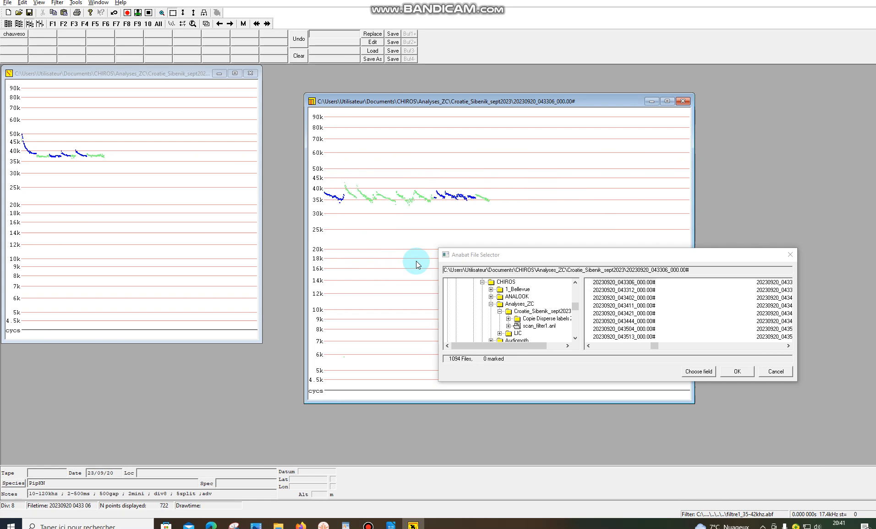
{"action": "key", "text": "Right"}
{"action": "key", "text": "Right"}
{"action": "key", "text": "Right"}
{"action": "key", "text": "Right"}
{"action": "key", "text": "Right"}
{"action": "key", "text": "Right"}
{"action": "key", "text": "Right"}
{"action": "key", "text": "Right"}
{"action": "key", "text": "Right"}
{"action": "key", "text": "Right"}
{"action": "key", "text": "Right"}
{"action": "key", "text": "Right"}
{"action": "key", "text": "Right"}
{"action": "key", "text": "Right"}
{"action": "key", "text": "Right"}
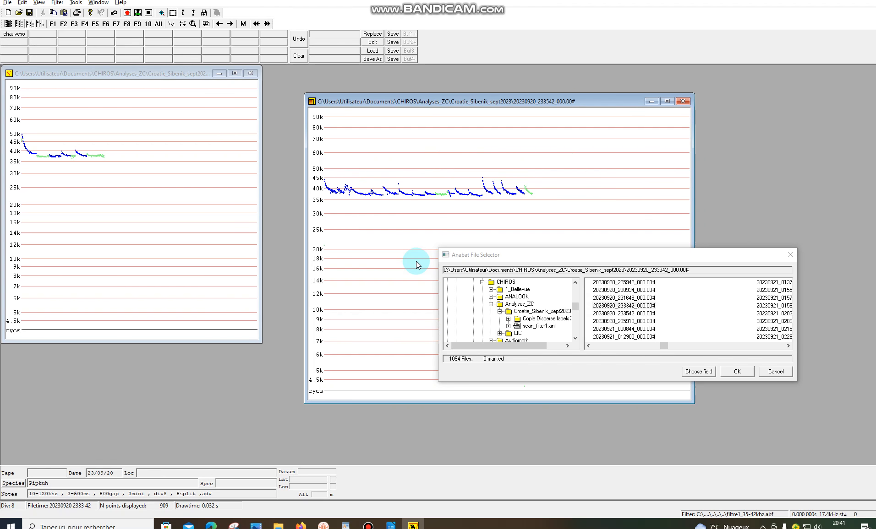
{"action": "key", "text": "Right"}
{"action": "key", "text": "Right"}
{"action": "key", "text": "Right"}
{"action": "key", "text": "Right"}
{"action": "key", "text": "Right"}
{"action": "key", "text": "Right"}
{"action": "key", "text": "Right"}
{"action": "key", "text": "Right"}
{"action": "key", "text": "Right"}
{"action": "key", "text": "Right"}
{"action": "key", "text": "Right"}
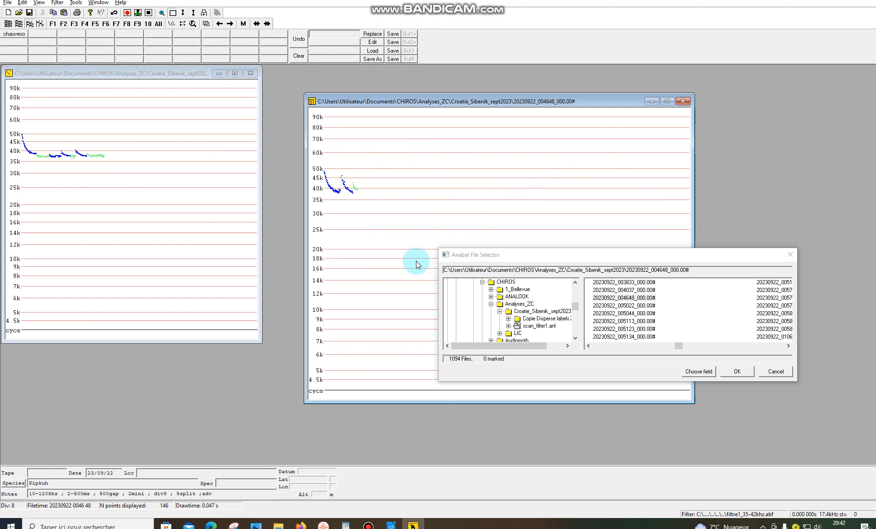
Go back through the preceding recordings and examine their calls, as far as 20230921_224143_000.00#
{"action": "key", "text": "Left"}
{"action": "key", "text": "Left"}
{"action": "key", "text": "Left"}
{"action": "key", "text": "Left"}
{"action": "key", "text": "Left"}
{"action": "key", "text": "Left"}
{"action": "key", "text": "Left"}
{"action": "key", "text": "Left"}
{"action": "key", "text": "Left"}
{"action": "key", "text": "Left"}
{"action": "key", "text": "Left"}
{"action": "key", "text": "Left"}
{"action": "key", "text": "Left"}
{"action": "key", "text": "Left"}
{"action": "key", "text": "Left"}
{"action": "key", "text": "Left"}
{"action": "key", "text": "Left"}
{"action": "key", "text": "Left"}
{"action": "key", "text": "Left"}
{"action": "key", "text": "Left"}
{"action": "key", "text": "Left"}
{"action": "key", "text": "Left"}
{"action": "key", "text": "Left"}
{"action": "key", "text": "Left"}
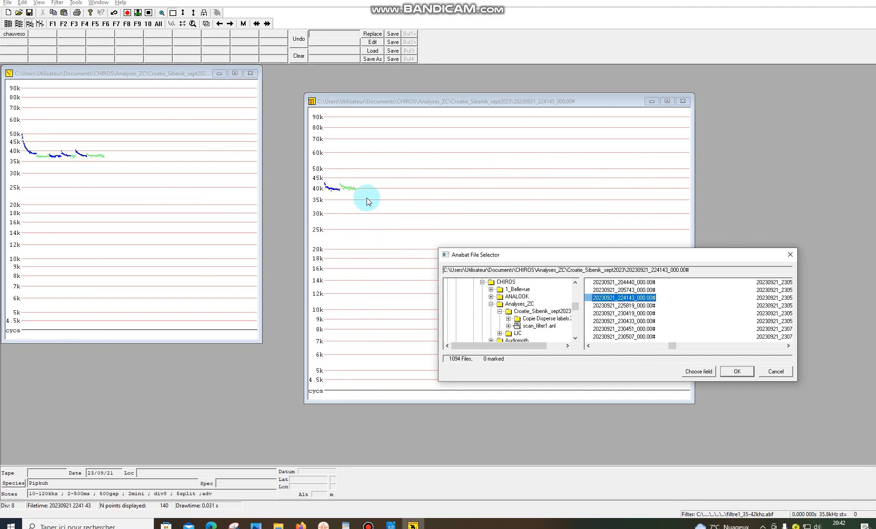
{"action": "left_click", "coordinate": [22, 3]}
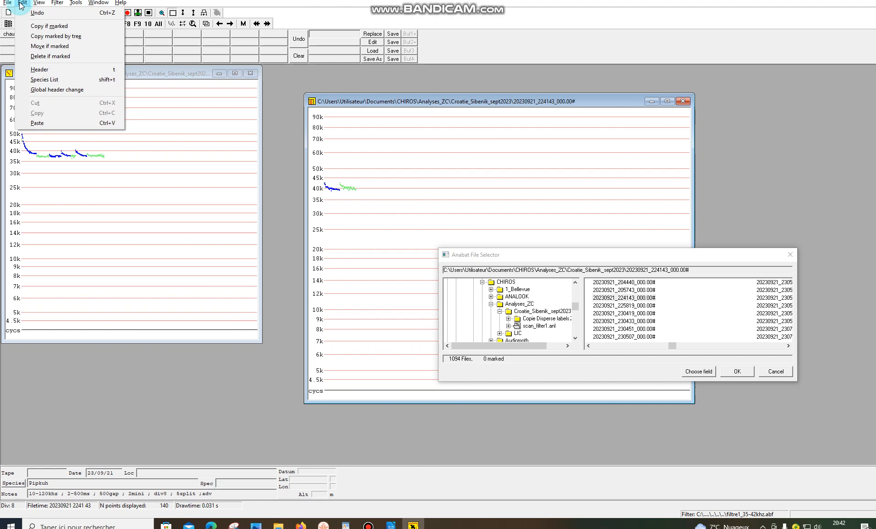
{"action": "left_click", "coordinate": [50, 90]}
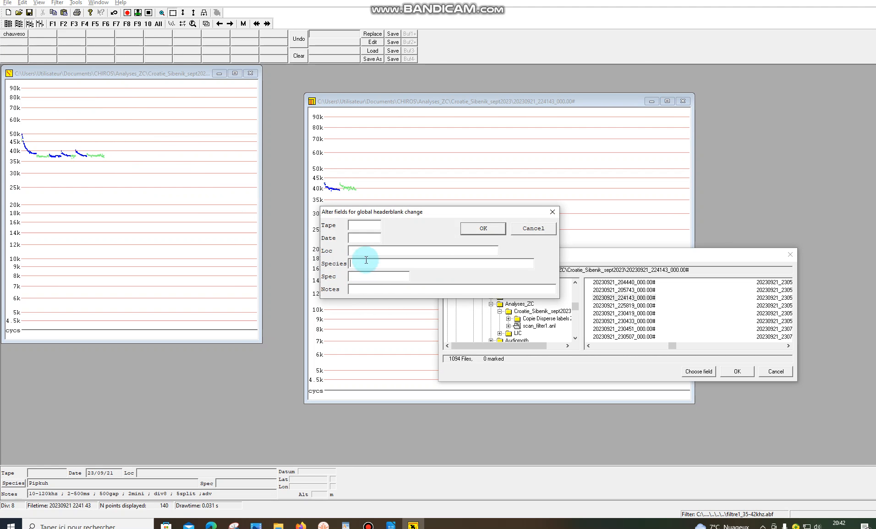
{"action": "type", "text": "kiminteres"}
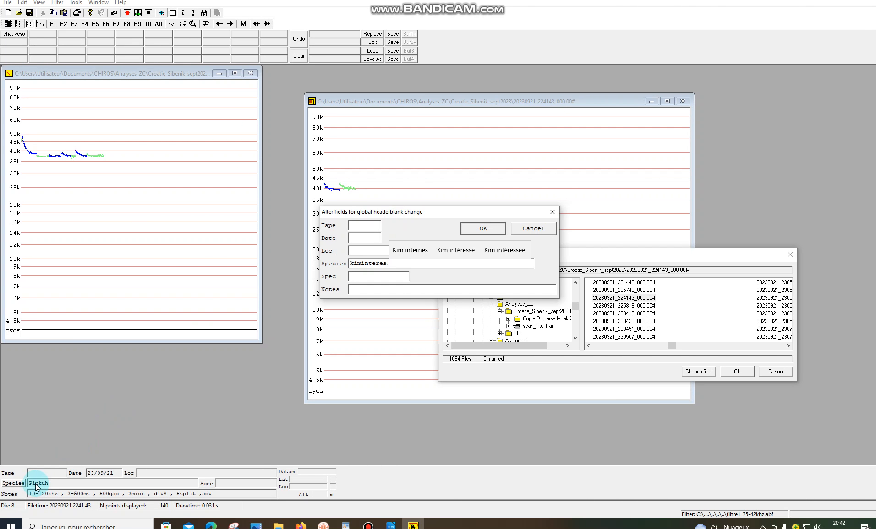
{"action": "left_click", "coordinate": [531, 228]}
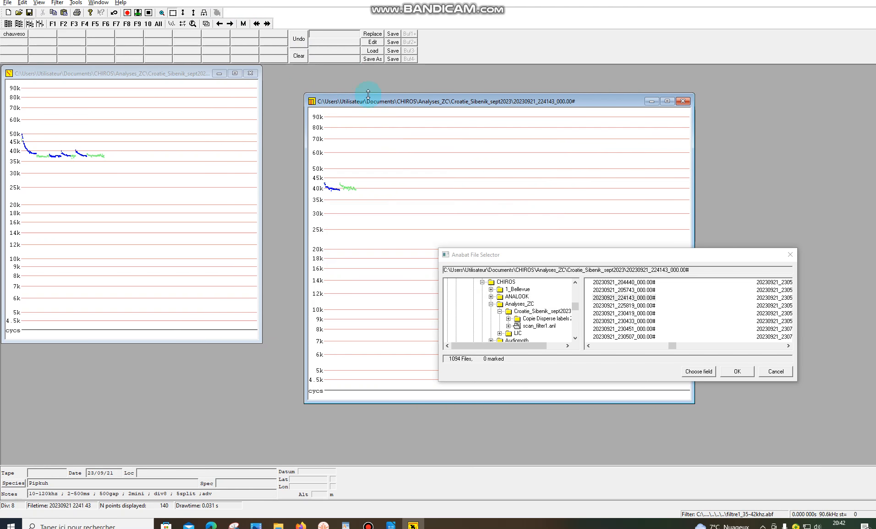
Mark all the recordings in the scan list
{"action": "left_click", "coordinate": [628, 315]}
{"action": "right_click", "coordinate": [628, 314]}
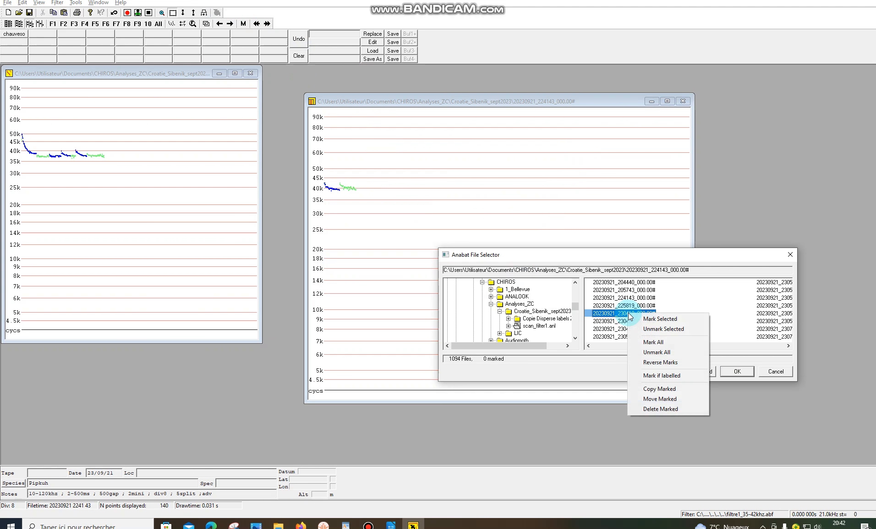
{"action": "left_click", "coordinate": [649, 342]}
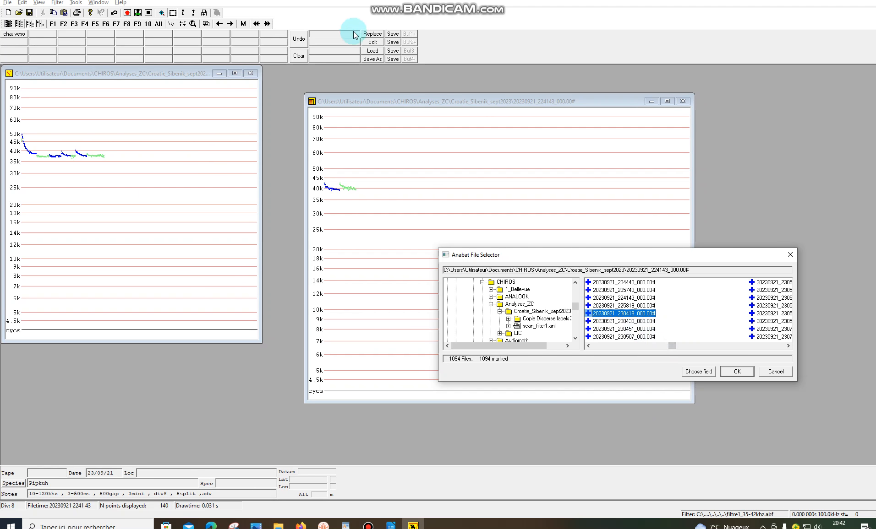
{"action": "left_click", "coordinate": [369, 34]}
{"action": "left_click", "coordinate": [422, 256]}
{"action": "type", "text": "Pip"}
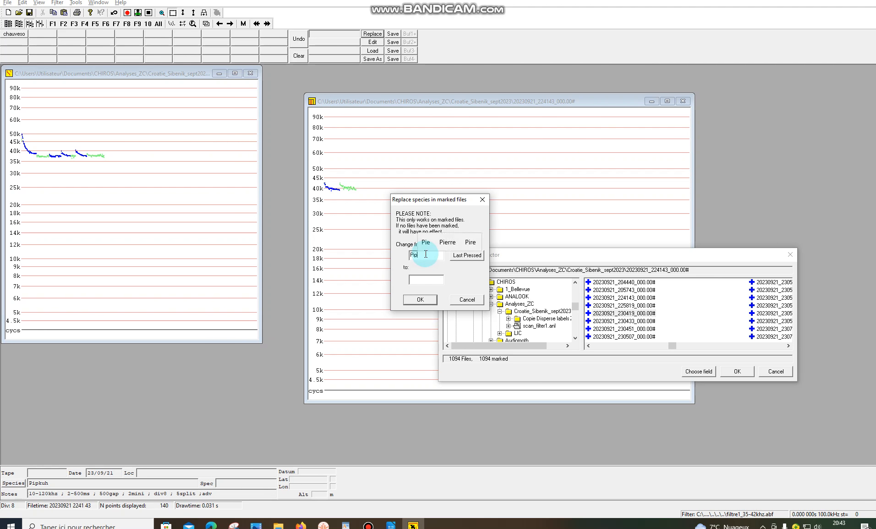
{"action": "type", "text": "kuh"}
{"action": "left_click", "coordinate": [426, 280]}
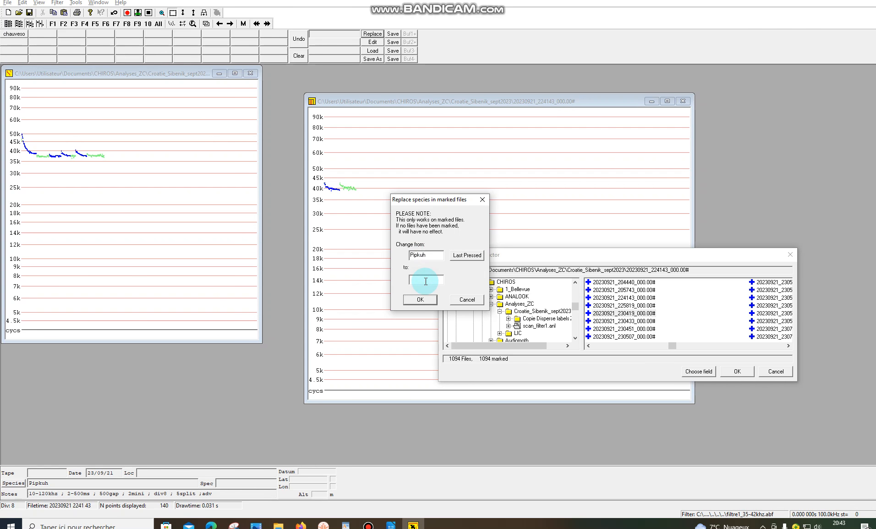
{"action": "left_click", "coordinate": [424, 283]}
{"action": "left_click", "coordinate": [467, 300]}
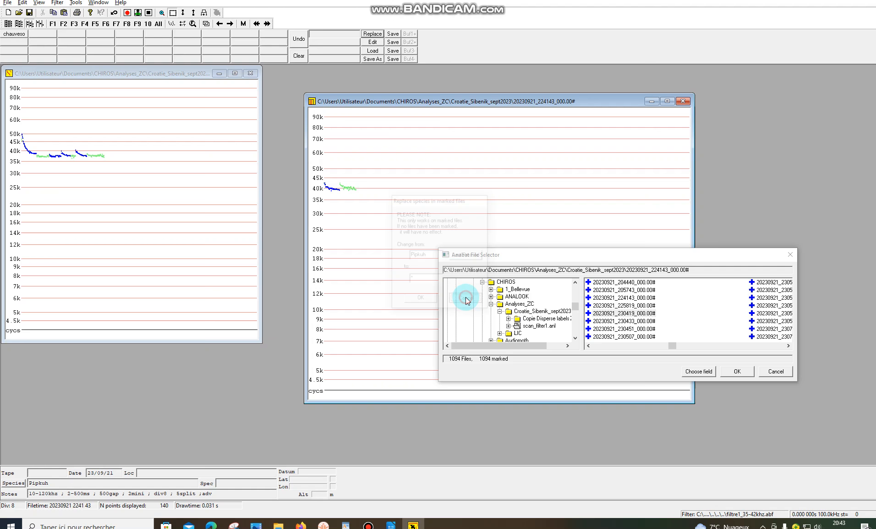
Mark only 20230921_204440_000.00# in the scan list and replace its species label Pipkuh with *
{"action": "right_click", "coordinate": [621, 300]}
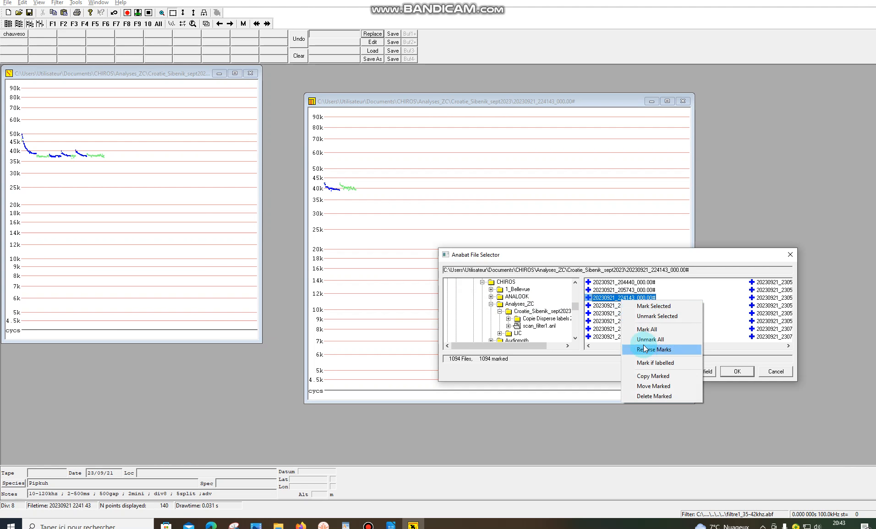
{"action": "left_click", "coordinate": [646, 341]}
{"action": "right_click", "coordinate": [614, 283]}
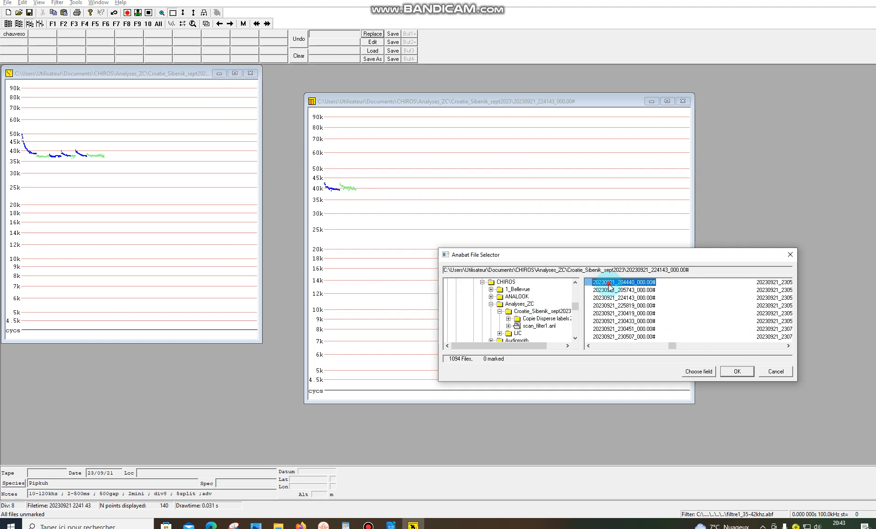
{"action": "left_click", "coordinate": [618, 290]}
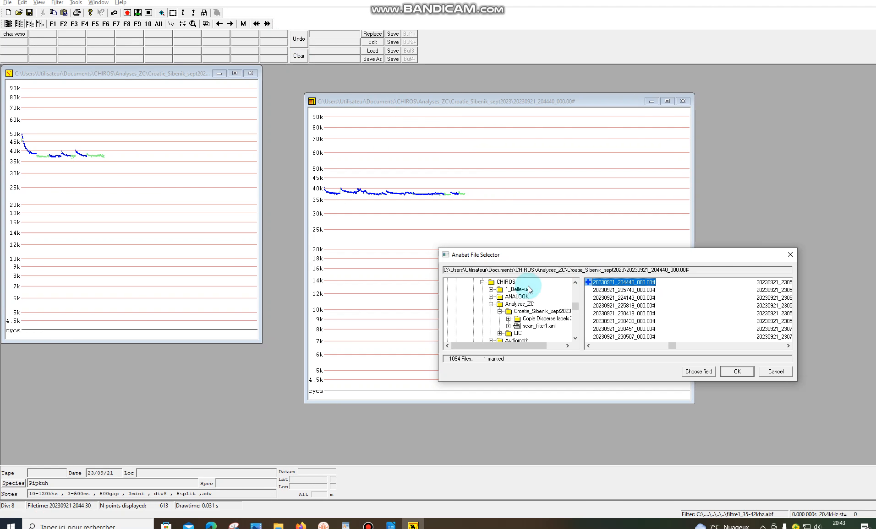
{"action": "left_click", "coordinate": [372, 33]}
{"action": "left_click", "coordinate": [420, 299]}
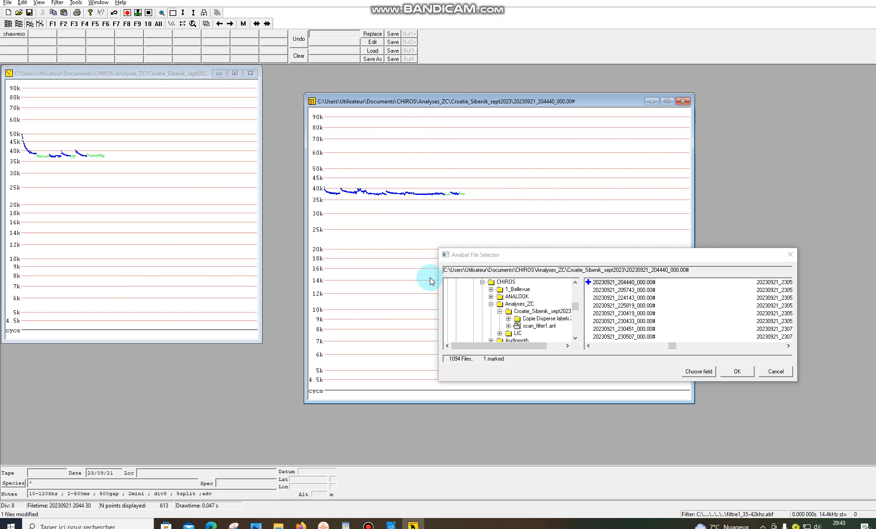
Replace the species label * with an empty label in the marked file 20230921_204440_000.00#
{"action": "left_click", "coordinate": [378, 36]}
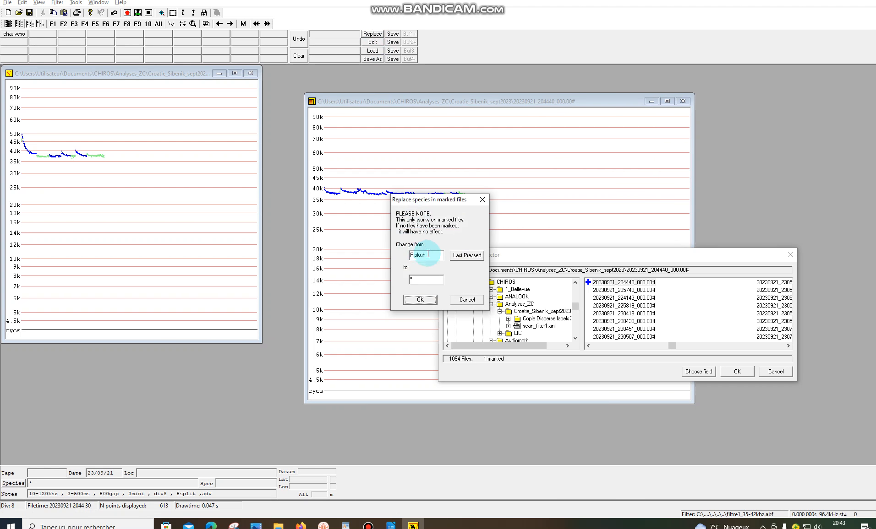
{"action": "type", "text": "*"}
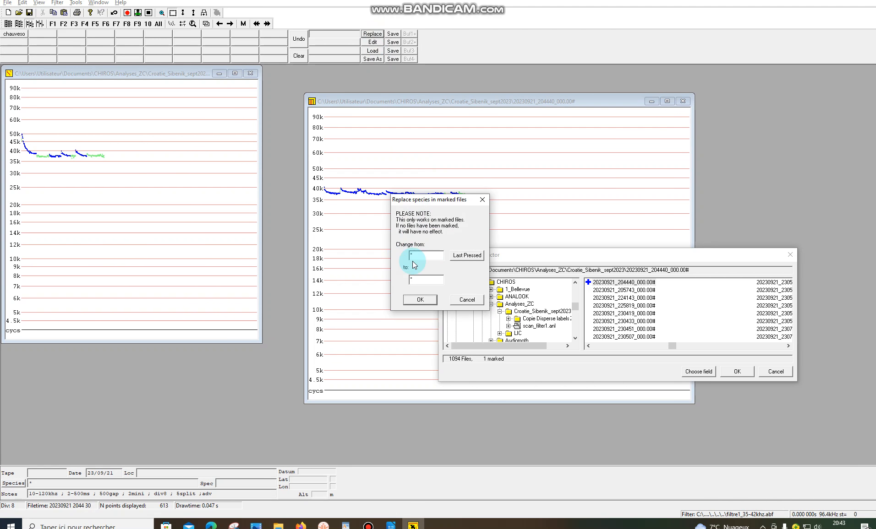
{"action": "left_click", "coordinate": [431, 280]}
{"action": "key", "text": "BackSpace"}
{"action": "left_click", "coordinate": [420, 300]}
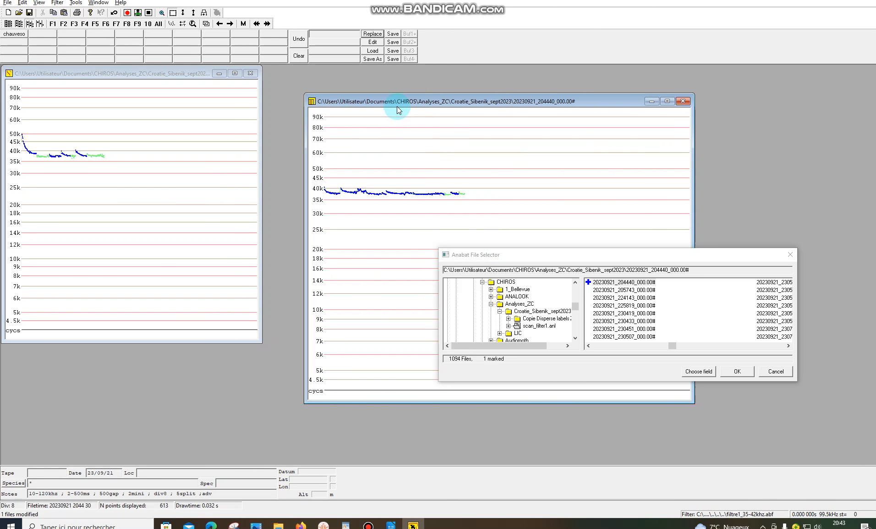
Reopen the species replacement for the marked file and start editing the new label that replaces *
{"action": "left_click", "coordinate": [372, 34]}
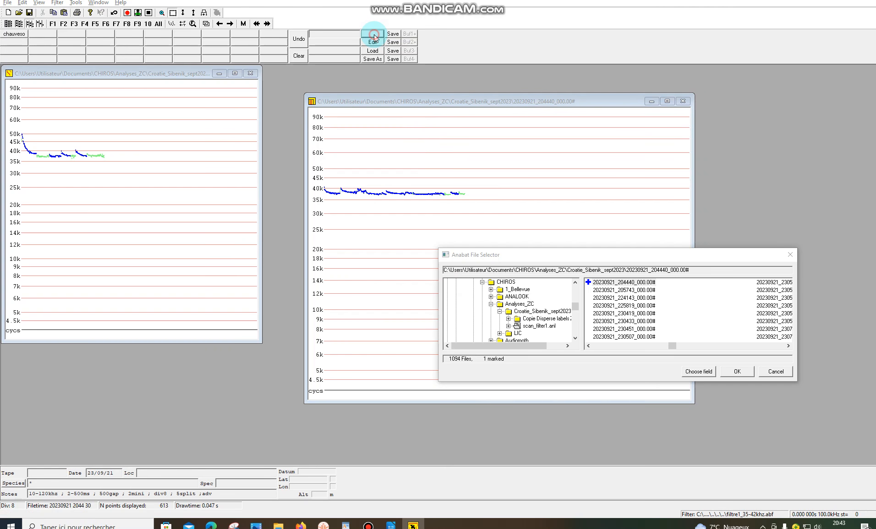
{"action": "left_click", "coordinate": [422, 281]}
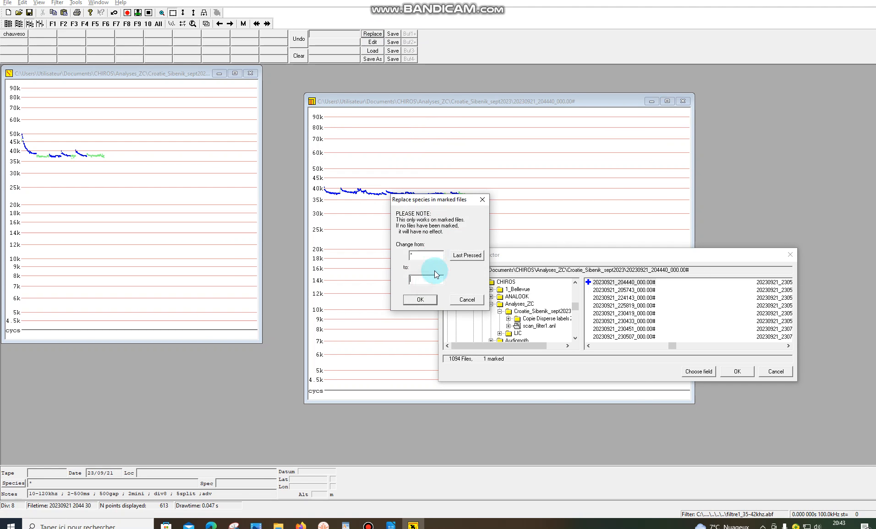